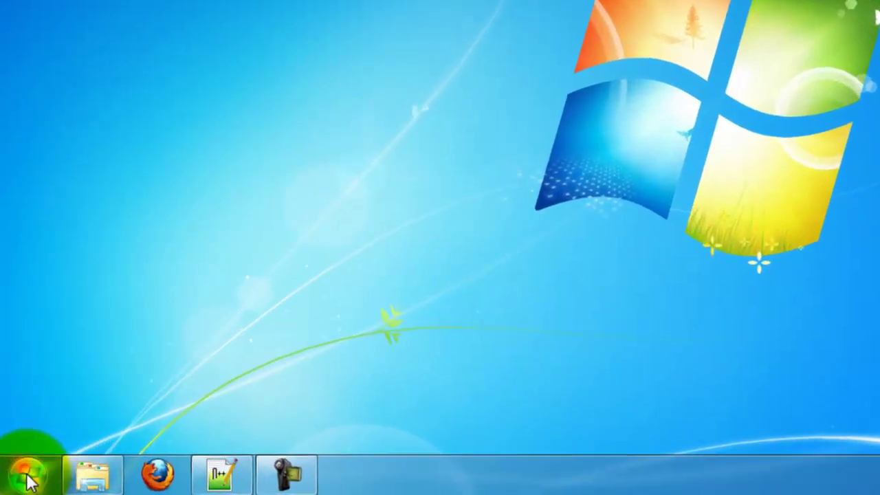
- Search the system for msconfig and open the System Configuration utility
{"action": "left_click", "coordinate": [17, 483]}
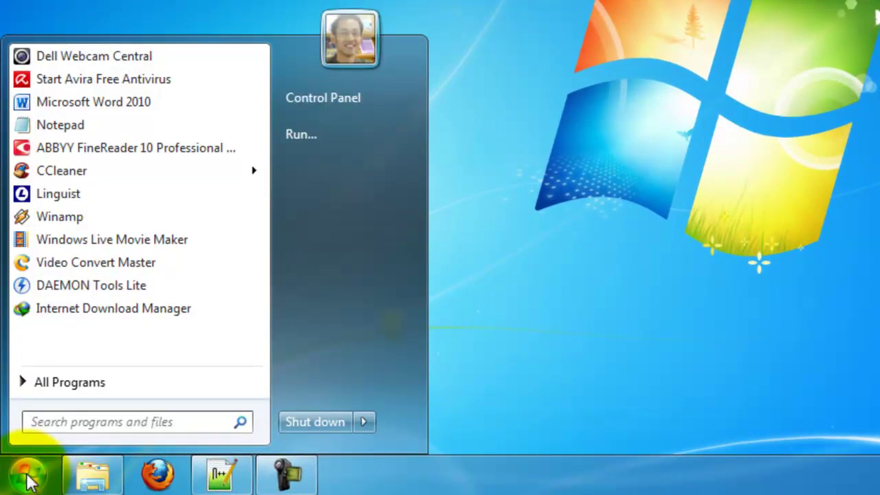
{"action": "left_click", "coordinate": [63, 423]}
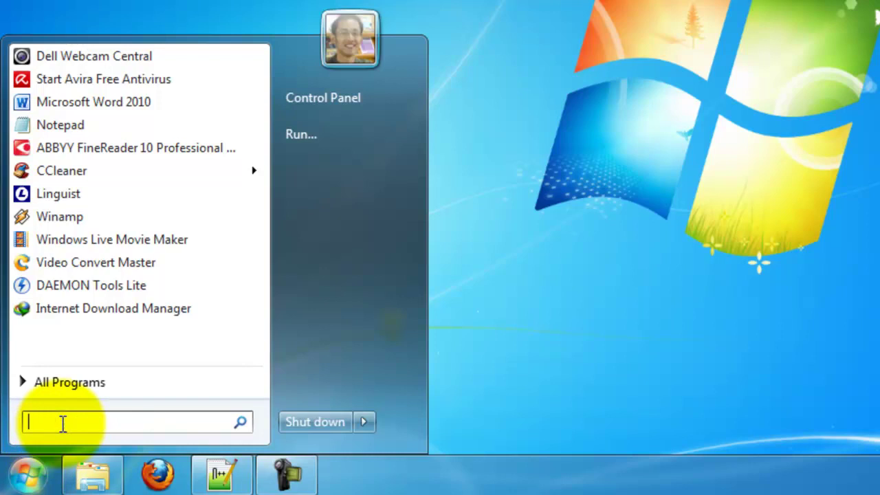
{"action": "type", "text": "ms"}
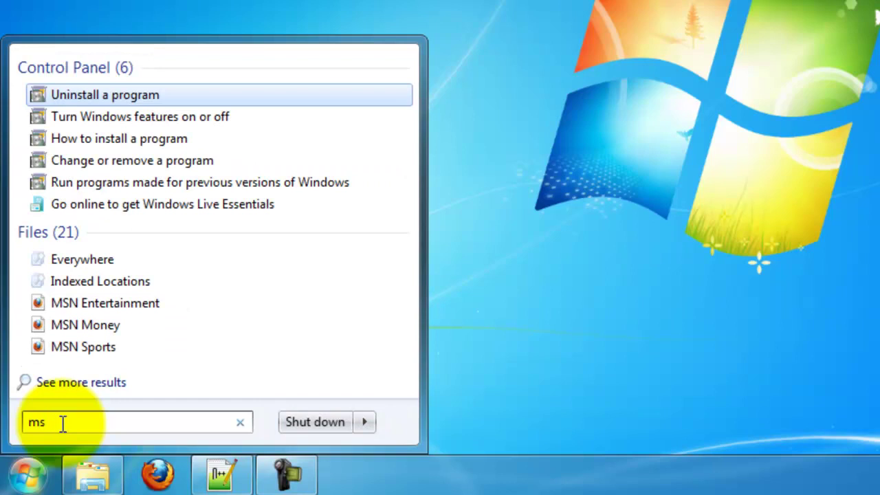
{"action": "type", "text": "confi"}
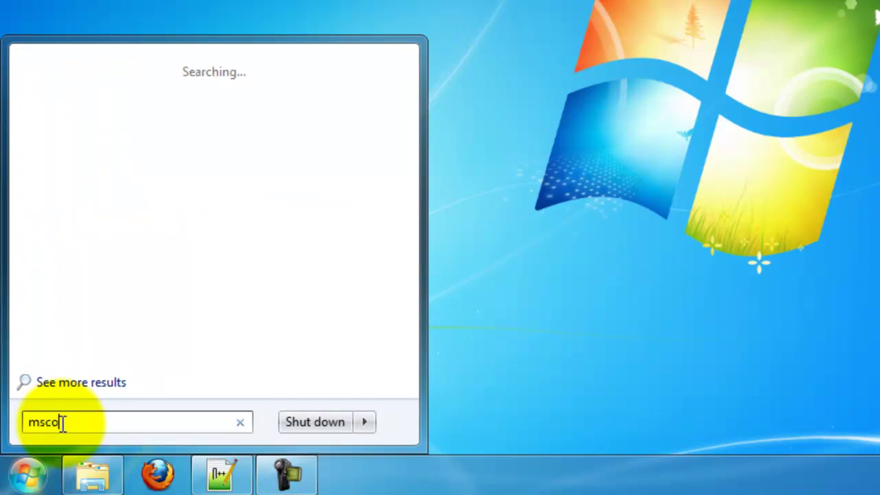
{"action": "type", "text": "g"}
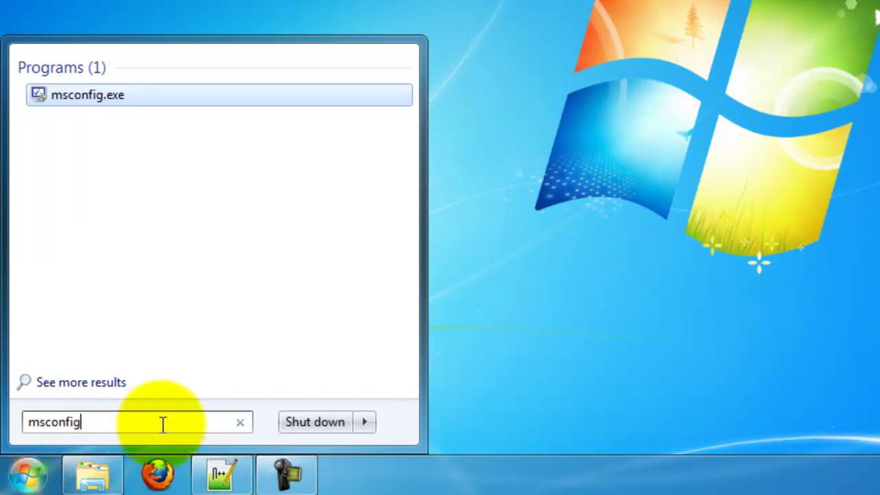
{"action": "key", "text": "Return"}
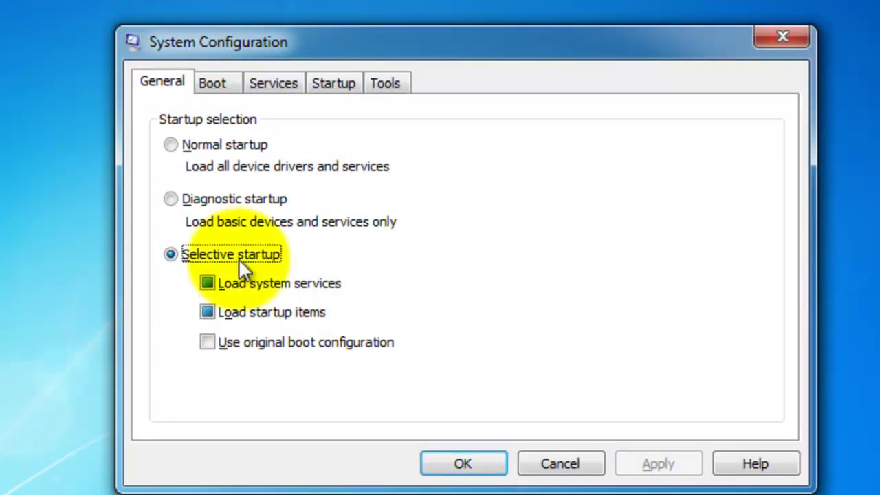
{"action": "left_click_drag", "start_coordinate": [321, 42], "coordinate": [339, 43]}
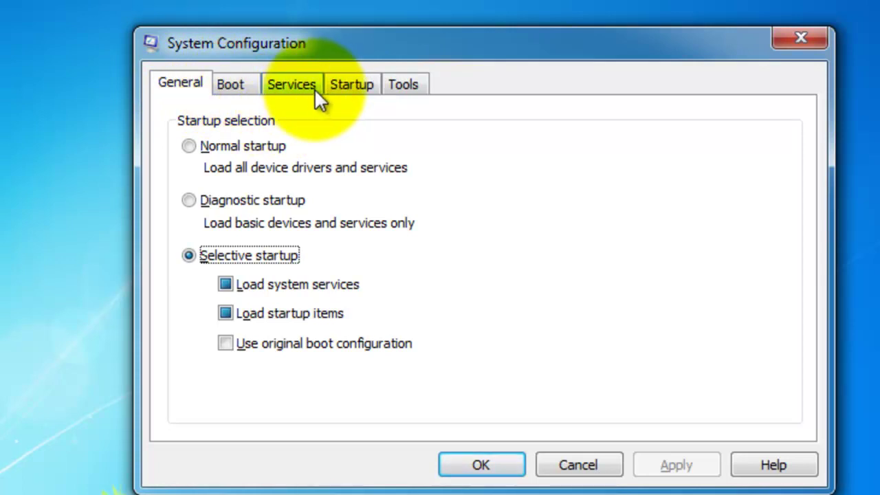
- Widen the startup item name column and disable Yahoo! Messenger at startup
{"action": "left_click", "coordinate": [348, 88]}
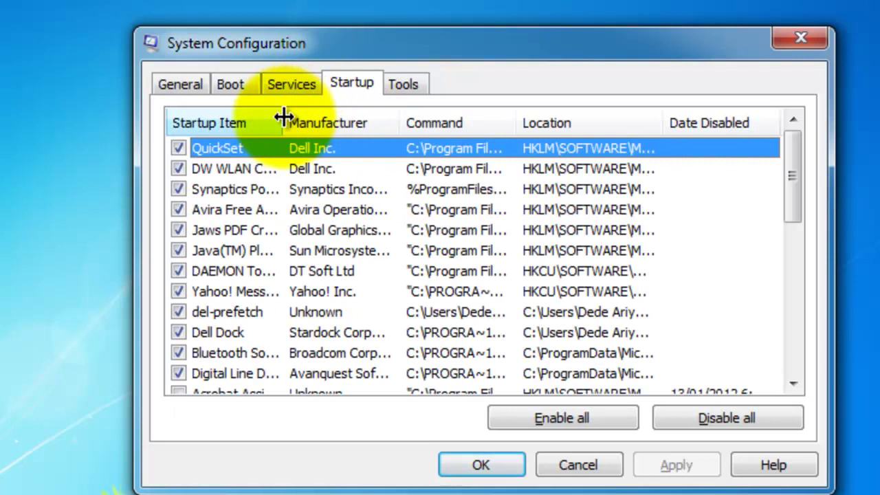
{"action": "left_click_drag", "start_coordinate": [285, 117], "coordinate": [365, 121]}
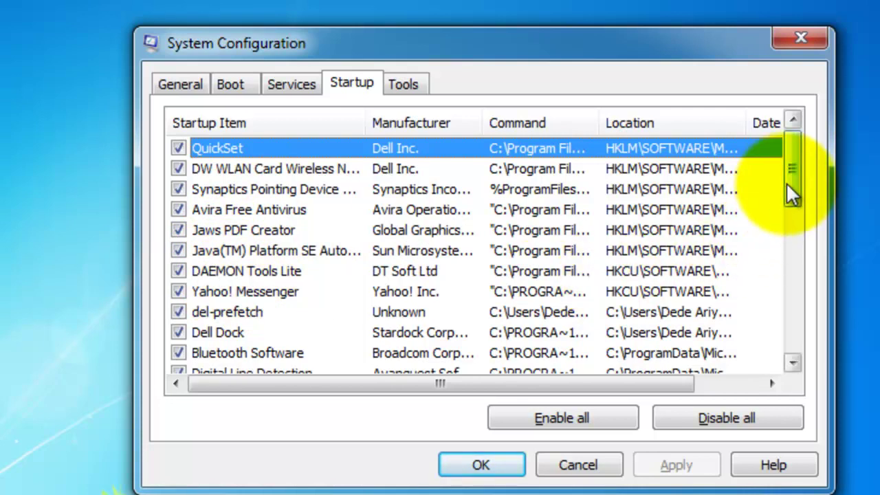
{"action": "left_click_drag", "start_coordinate": [788, 186], "coordinate": [788, 227]}
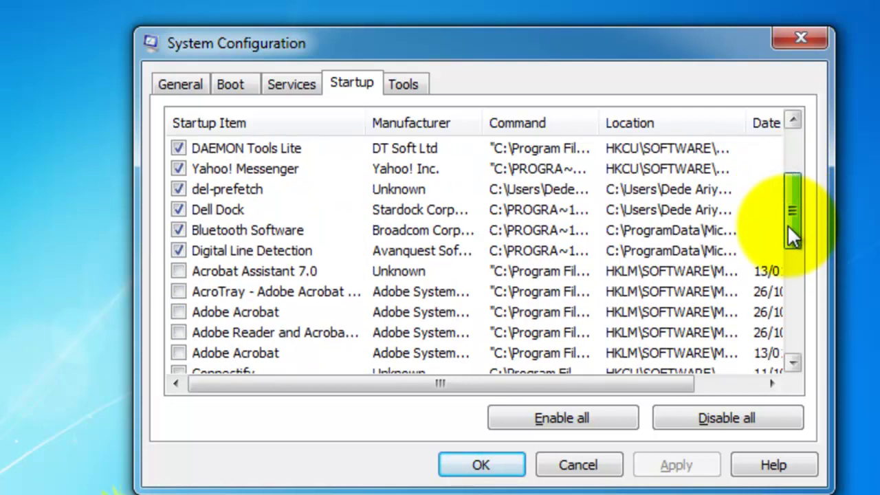
{"action": "left_click", "coordinate": [182, 167]}
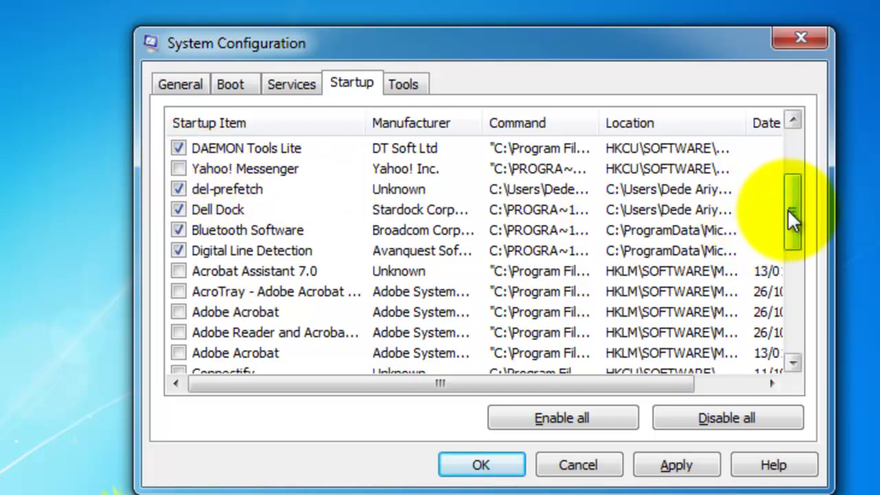
- Try disabling the DAEMON Tools Lite startup item
{"action": "left_click_drag", "start_coordinate": [788, 209], "coordinate": [789, 164]}
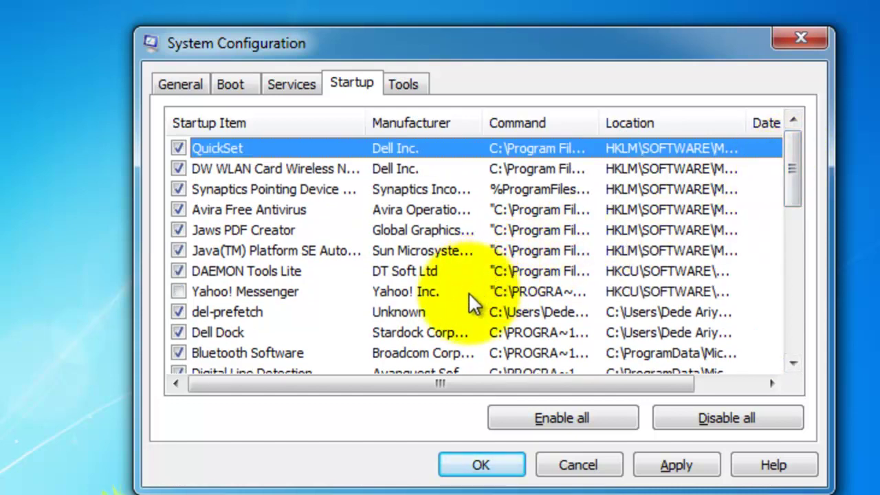
{"action": "left_click", "coordinate": [178, 272]}
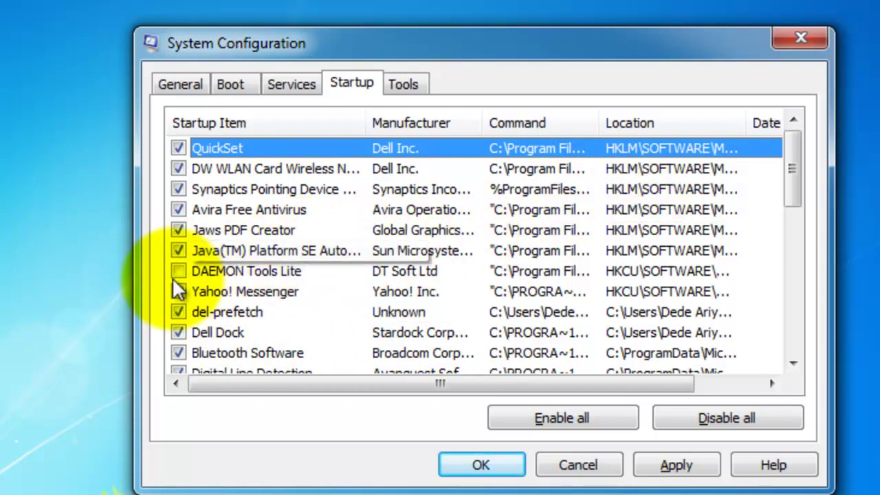
{"action": "left_click", "coordinate": [179, 271]}
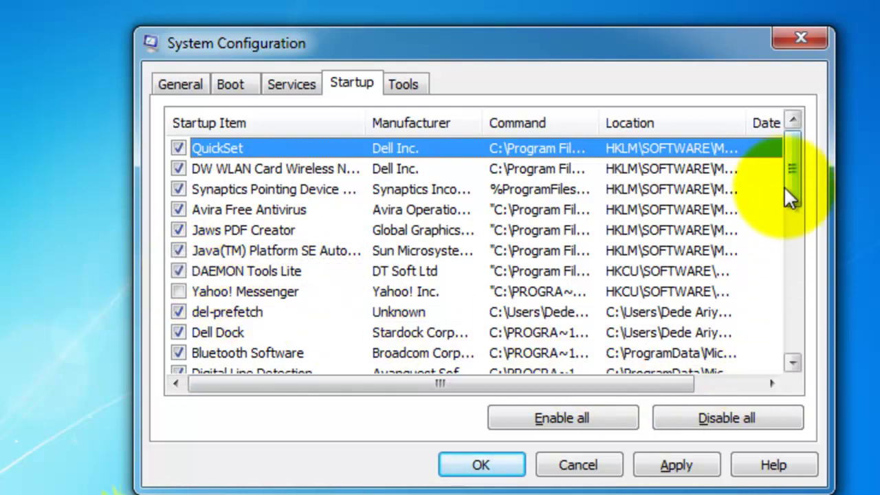
- Review the other startup items, including Synaptics Pointing Device, Avira Free Antivirus and the Adobe entries
{"action": "mouse_move", "coordinate": [786, 184]}
{"action": "left_mouse_down"}
{"action": "mouse_move", "coordinate": [797, 207]}
{"action": "mouse_move", "coordinate": [798, 181]}
{"action": "left_mouse_up"}
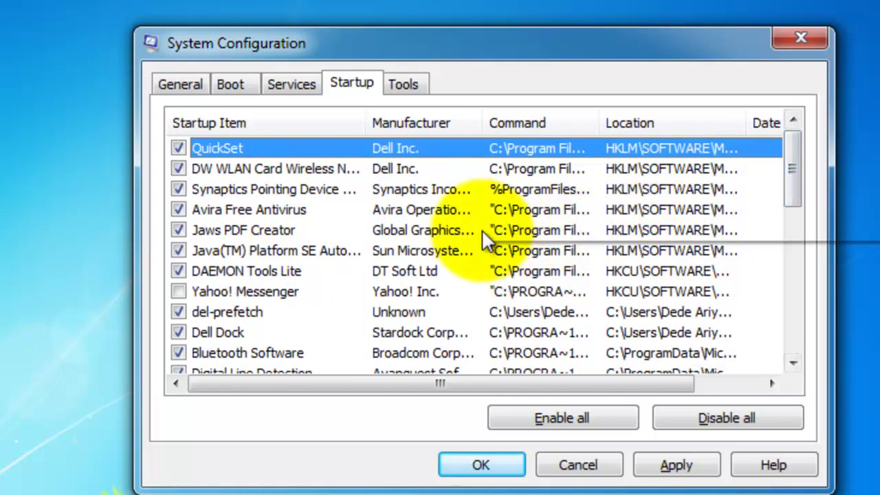
{"action": "left_click", "coordinate": [231, 187]}
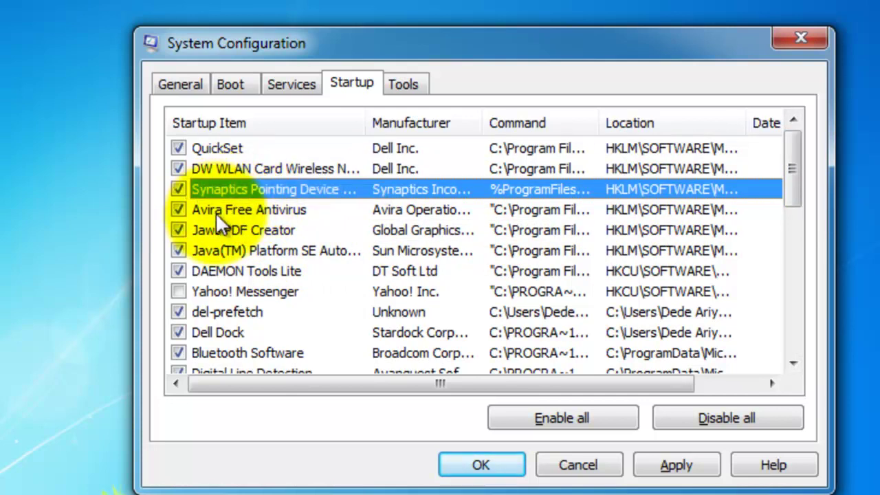
{"action": "left_click", "coordinate": [216, 213]}
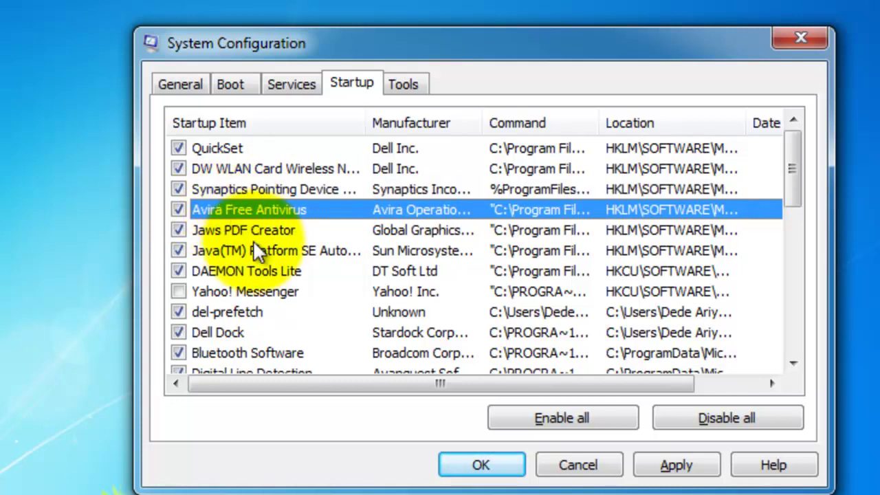
{"action": "scroll", "coordinate": [254, 244], "scroll_direction": "down", "scroll_amount": 1}
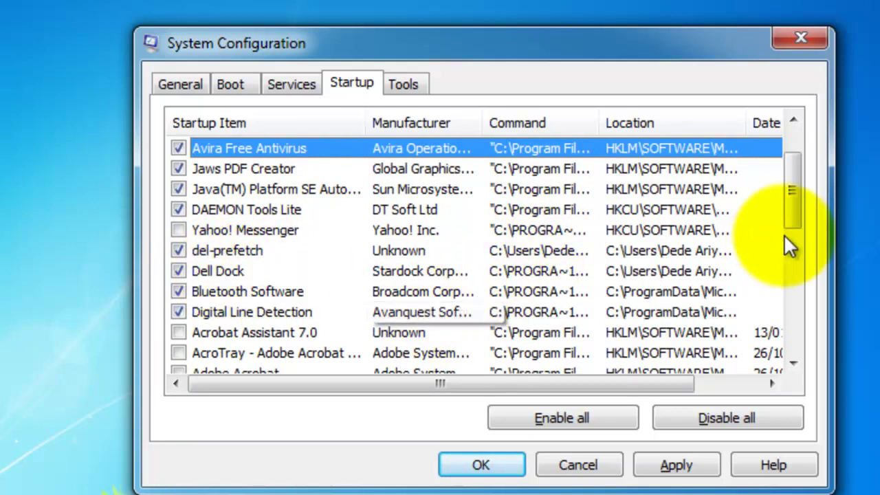
{"action": "left_click_drag", "start_coordinate": [793, 211], "coordinate": [793, 237]}
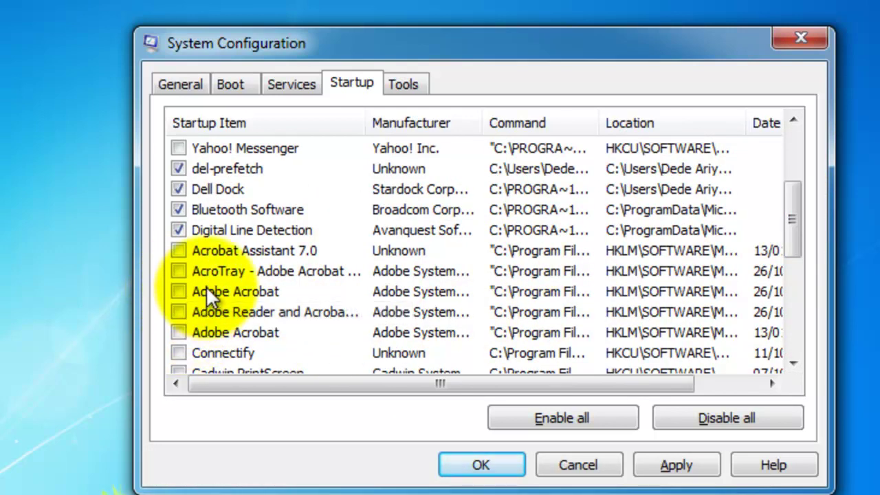
- Show the services list with a wider service name column and hide all Microsoft services
{"action": "left_click", "coordinate": [314, 87]}
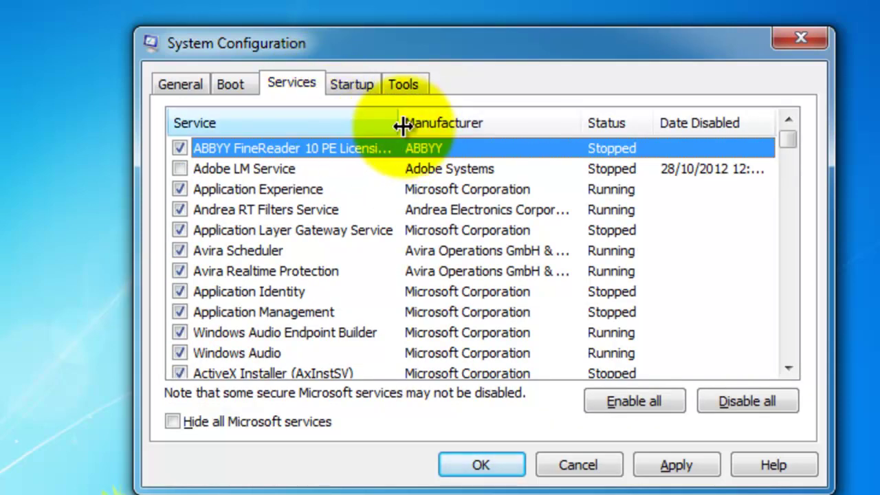
{"action": "left_click_drag", "start_coordinate": [405, 125], "coordinate": [529, 147]}
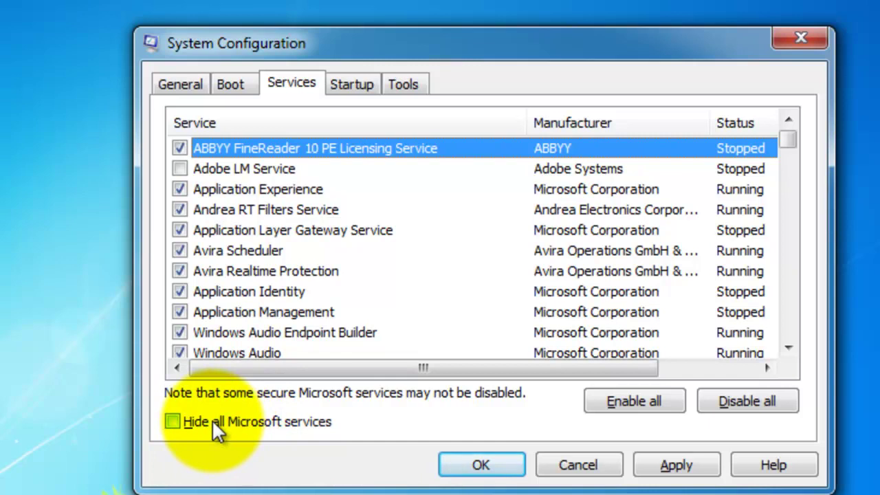
{"action": "left_click", "coordinate": [171, 421]}
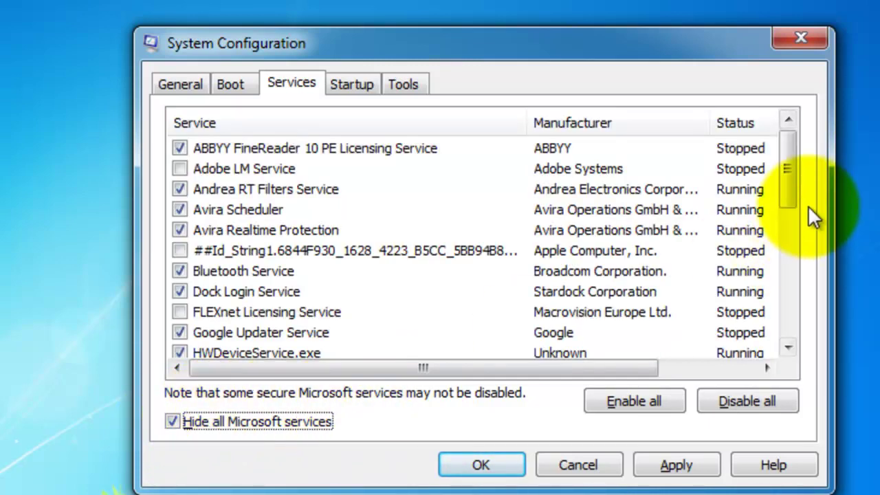
{"action": "left_click_drag", "start_coordinate": [794, 192], "coordinate": [794, 168]}
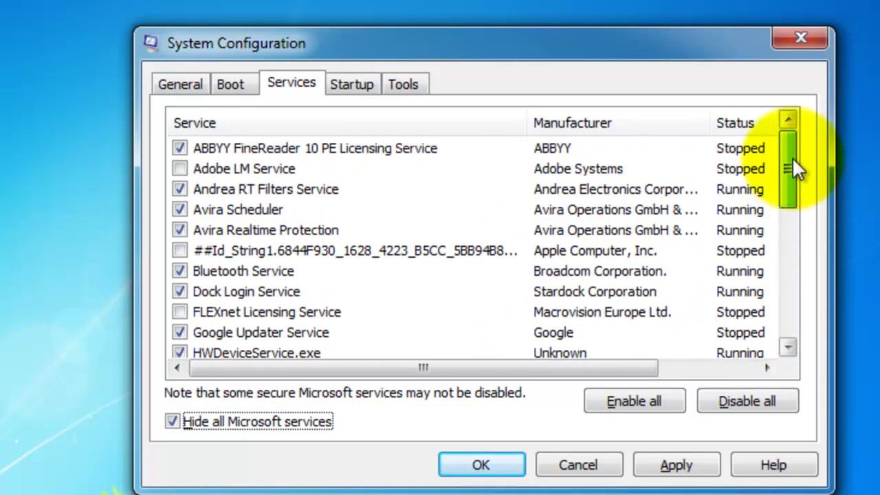
- Sort the services by name in ascending order and disable the ABBYY FineReader 10 PE Licensing Service
{"action": "left_click", "coordinate": [303, 124]}
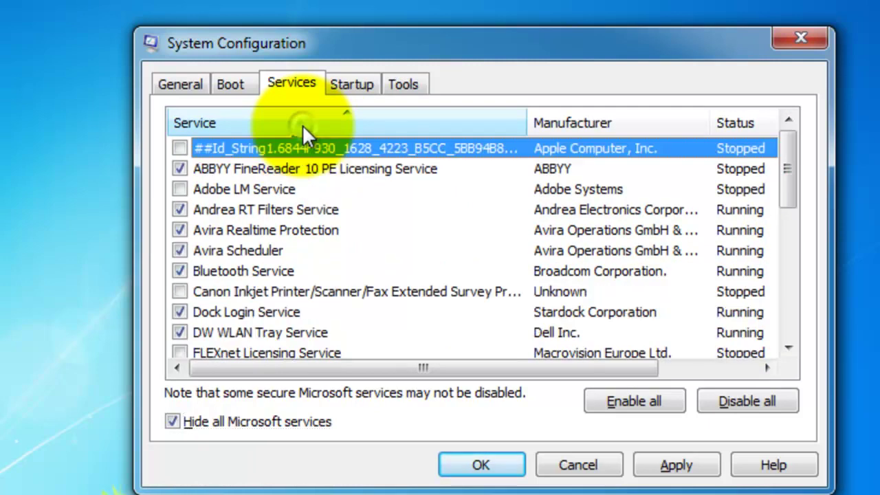
{"action": "left_click", "coordinate": [261, 123]}
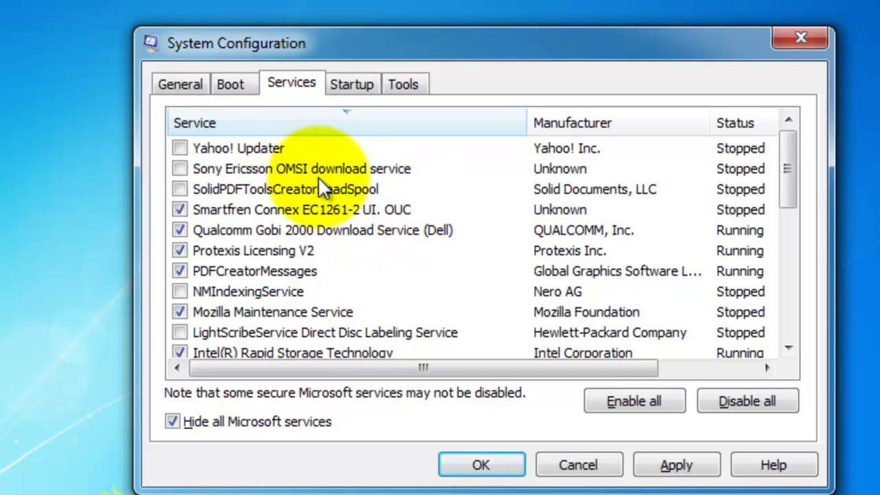
{"action": "left_click", "coordinate": [309, 124]}
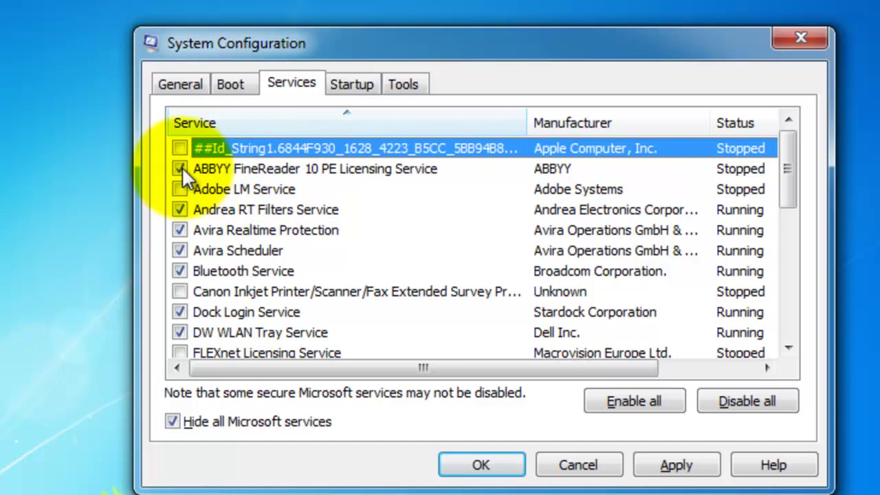
{"action": "left_click_drag", "start_coordinate": [782, 186], "coordinate": [785, 265]}
{"action": "left_click_drag", "start_coordinate": [781, 254], "coordinate": [786, 174]}
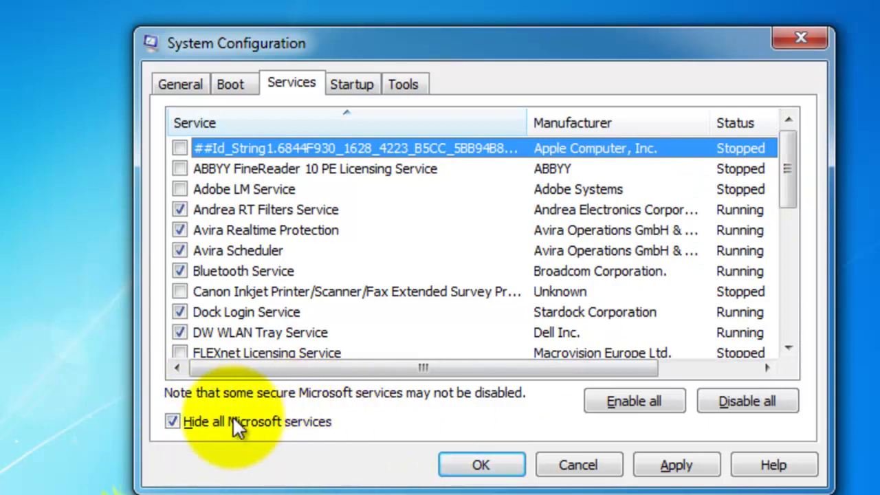
- Review the full services list in descending name order with Microsoft services included, and hide the Microsoft services again
{"action": "left_click", "coordinate": [175, 422]}
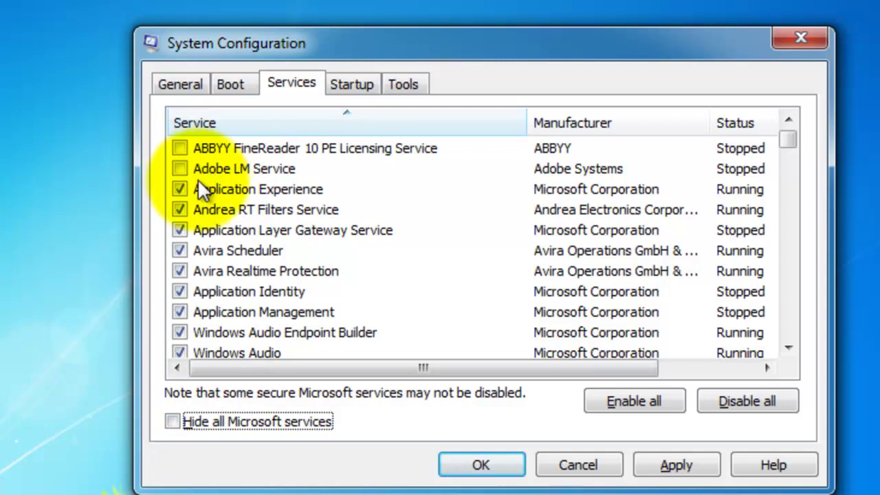
{"action": "left_click", "coordinate": [217, 123]}
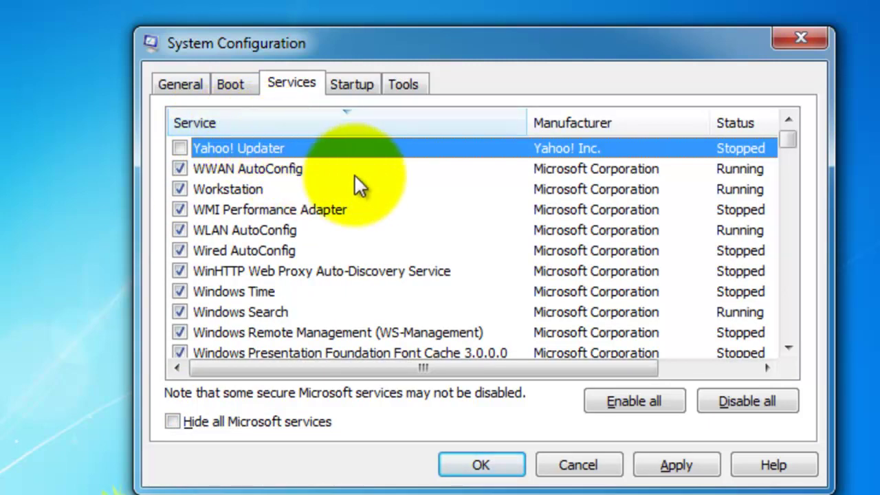
{"action": "left_click", "coordinate": [784, 345]}
{"action": "left_click", "coordinate": [784, 345]}
{"action": "left_click", "coordinate": [784, 343]}
{"action": "left_click", "coordinate": [784, 344]}
{"action": "left_click", "coordinate": [784, 344]}
{"action": "left_click", "coordinate": [784, 344]}
{"action": "left_click", "coordinate": [783, 344]}
{"action": "left_click", "coordinate": [784, 344]}
{"action": "double_click", "coordinate": [783, 344]}
{"action": "double_click", "coordinate": [784, 344]}
{"action": "left_click", "coordinate": [784, 343]}
{"action": "double_click", "coordinate": [783, 343]}
{"action": "double_click", "coordinate": [784, 344]}
{"action": "left_click", "coordinate": [784, 343]}
{"action": "left_click", "coordinate": [784, 344]}
{"action": "double_click", "coordinate": [784, 344]}
{"action": "double_click", "coordinate": [784, 344]}
{"action": "double_click", "coordinate": [784, 344]}
{"action": "left_click", "coordinate": [784, 344]}
{"action": "double_click", "coordinate": [784, 344]}
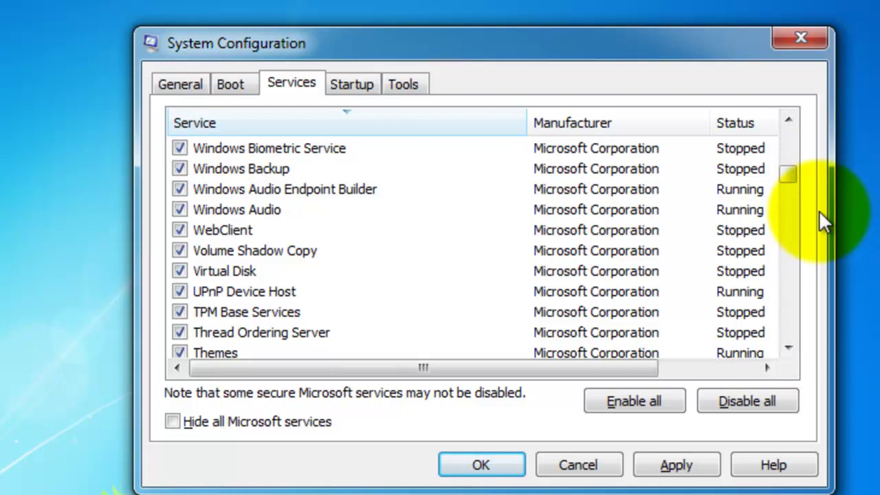
{"action": "key", "text": "alt+h"}
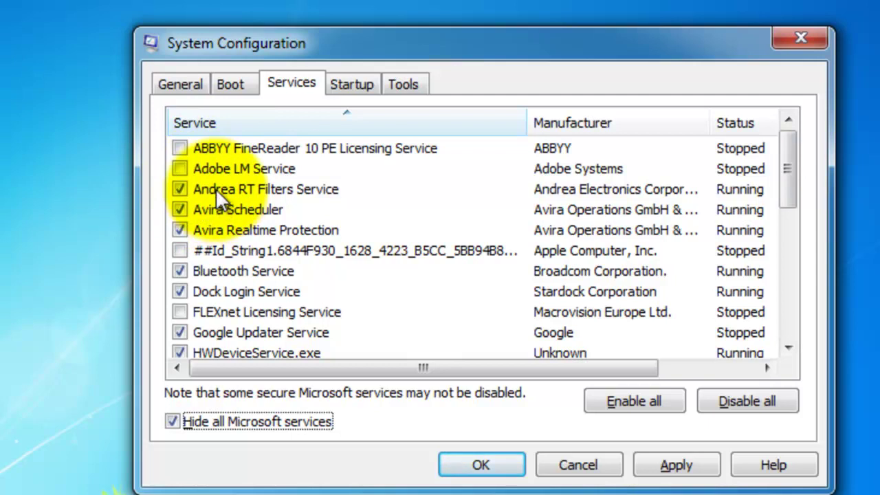
- Set the boot timeout for Windows 7 to 3 seconds
{"action": "left_click", "coordinate": [231, 86]}
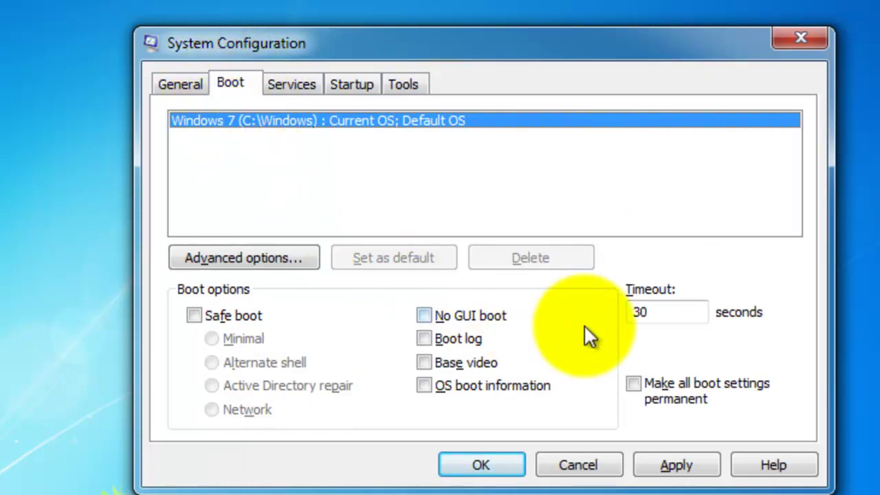
{"action": "double_click", "coordinate": [698, 312]}
{"action": "type", "text": "1"}
{"action": "key", "text": "BackSpace"}
{"action": "type", "text": "3"}
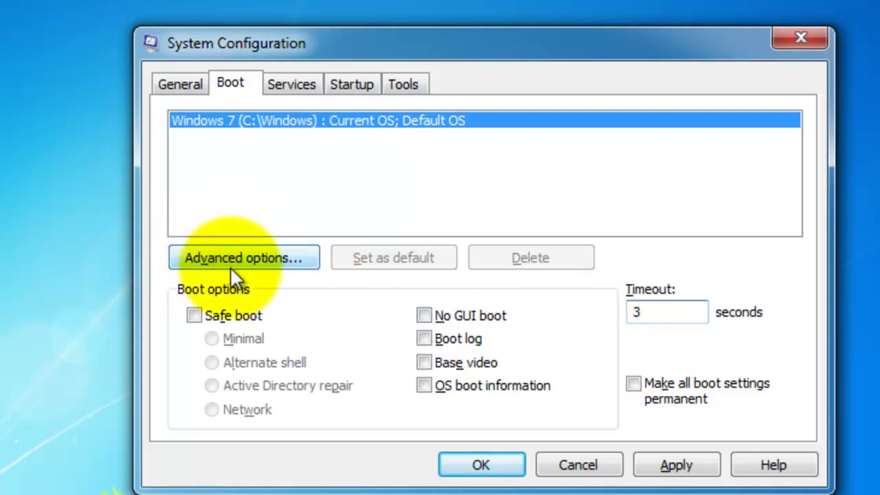
- In the advanced boot options, enable the number of processors setting and set it to 4
{"action": "left_click", "coordinate": [271, 261]}
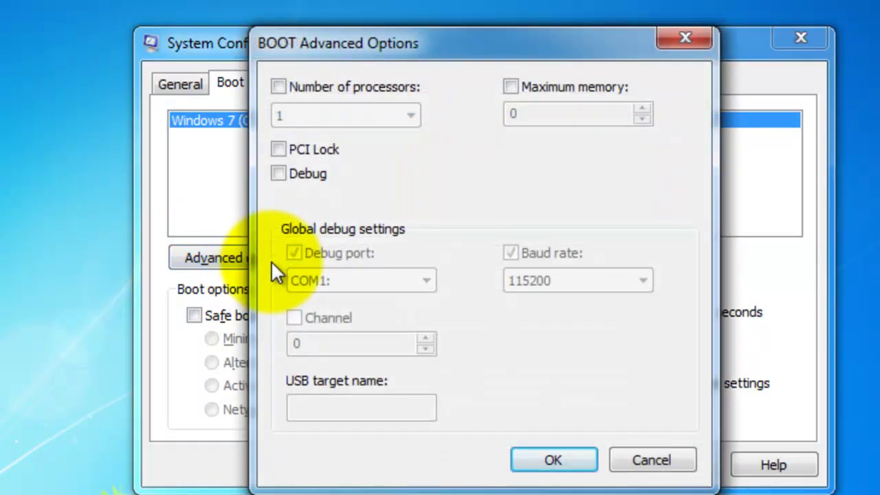
{"action": "left_click_drag", "start_coordinate": [370, 46], "coordinate": [369, 65]}
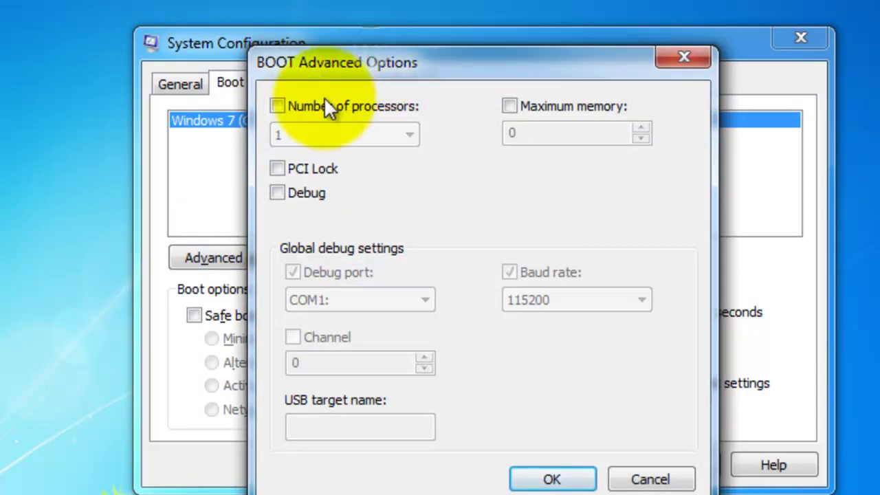
{"action": "left_click", "coordinate": [278, 107]}
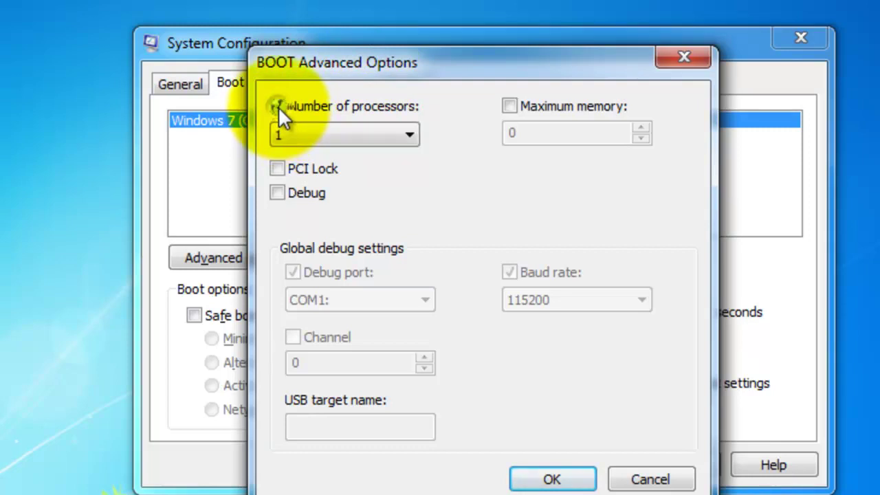
{"action": "left_click", "coordinate": [287, 136]}
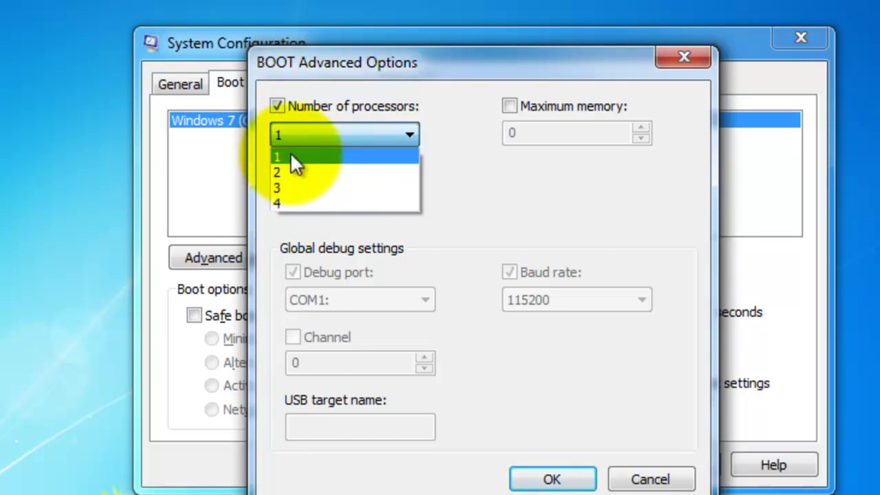
{"action": "left_click", "coordinate": [279, 202]}
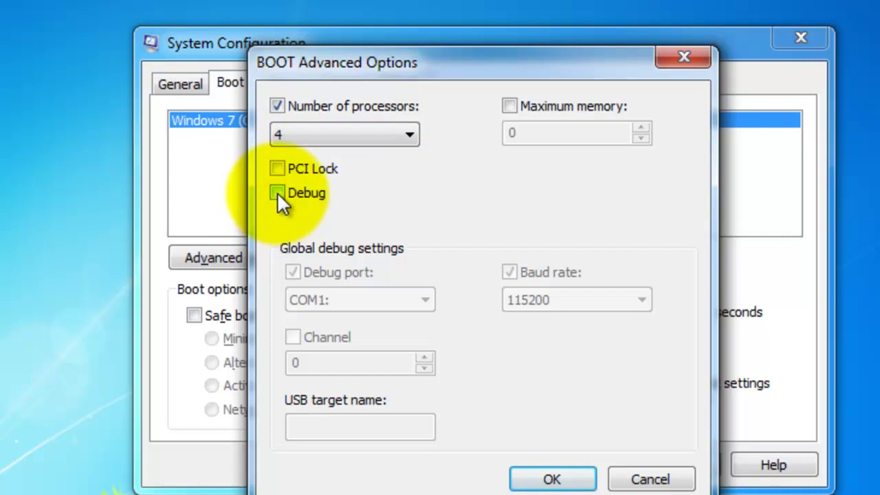
{"action": "left_click", "coordinate": [290, 140]}
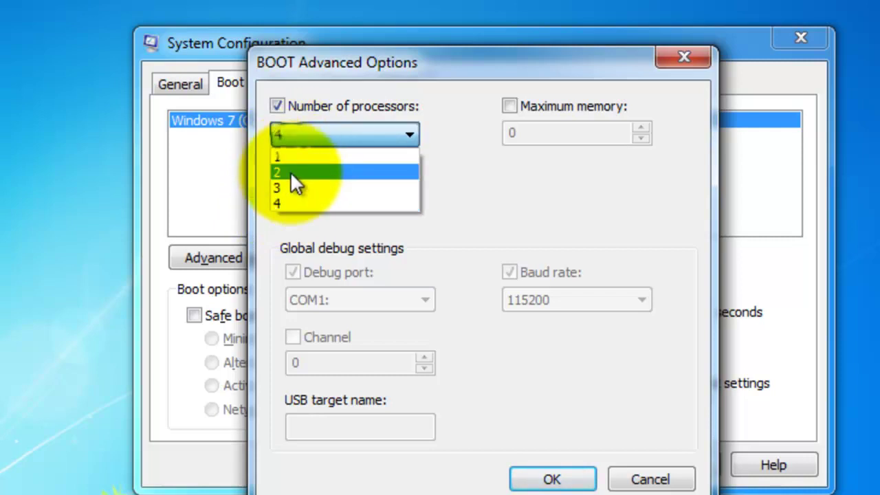
{"action": "left_click", "coordinate": [285, 200]}
{"action": "left_click", "coordinate": [301, 141]}
{"action": "left_click", "coordinate": [291, 203]}
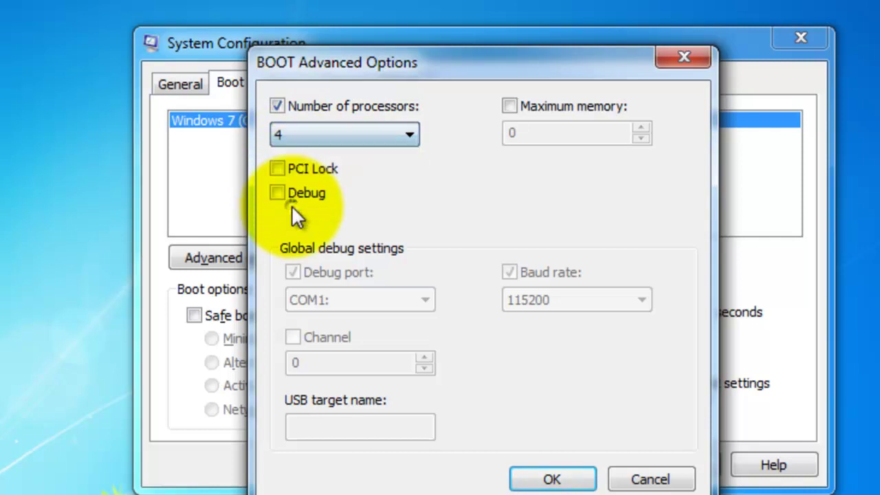
- Enable the maximum memory setting in the advanced boot options with a value of 4096
{"action": "left_click", "coordinate": [515, 108]}
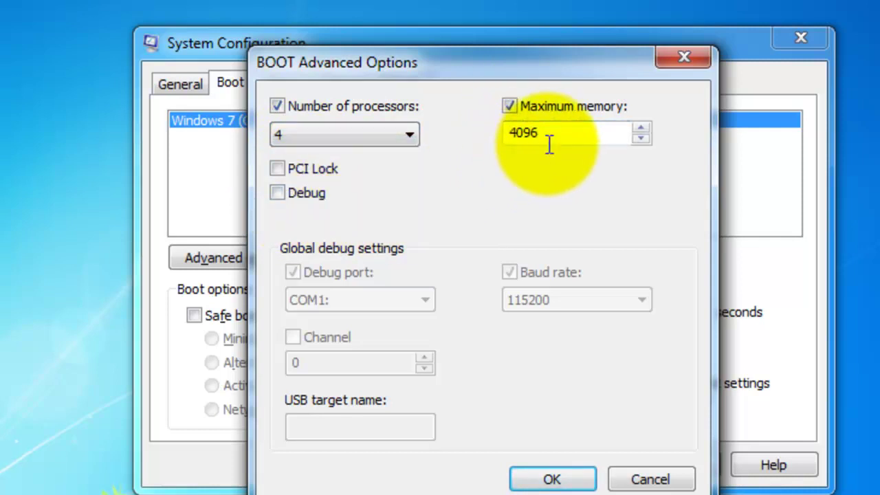
{"action": "left_click", "coordinate": [639, 128]}
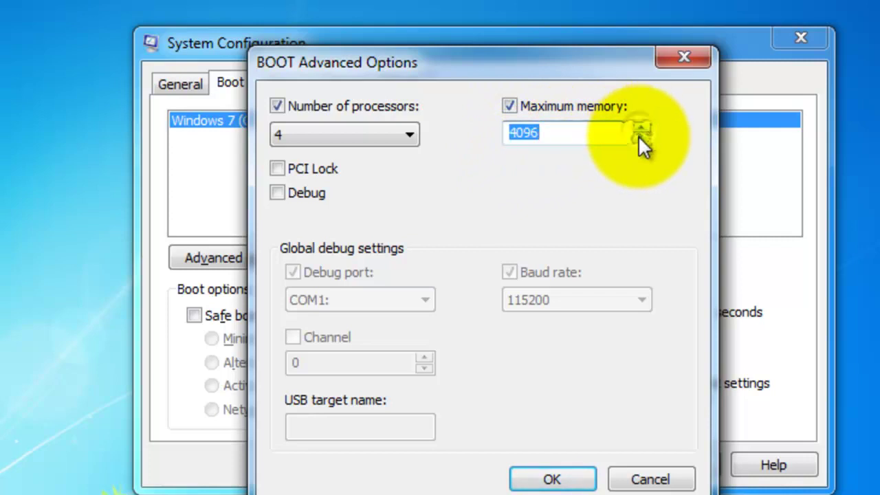
{"action": "left_click", "coordinate": [640, 138]}
{"action": "left_click", "coordinate": [639, 137]}
{"action": "left_click", "coordinate": [645, 125]}
{"action": "left_click", "coordinate": [645, 125]}
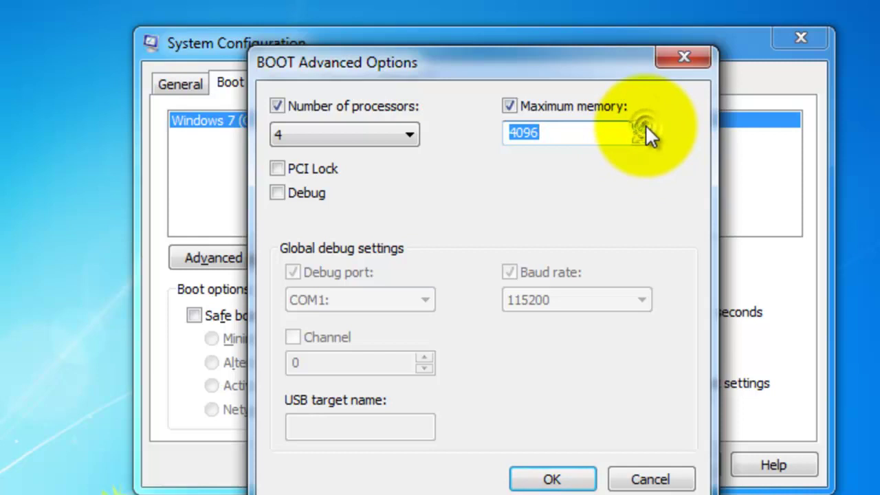
{"action": "left_click_drag", "start_coordinate": [579, 132], "coordinate": [479, 133]}
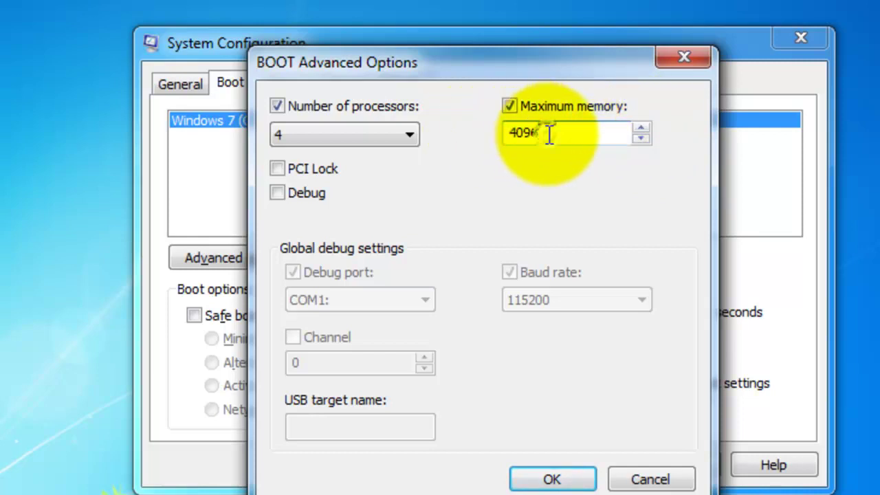
- Accept the advanced boot options, then apply the boot configuration and close System Configuration
{"action": "left_click", "coordinate": [552, 479]}
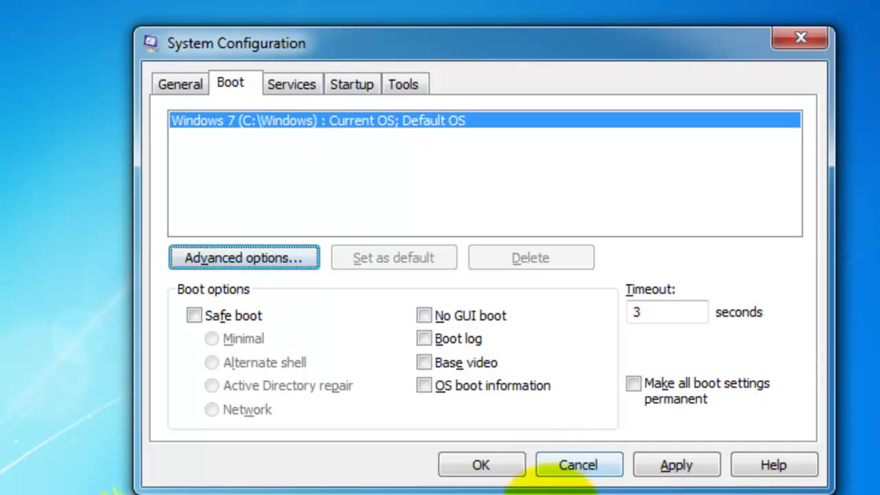
{"action": "left_click", "coordinate": [648, 472]}
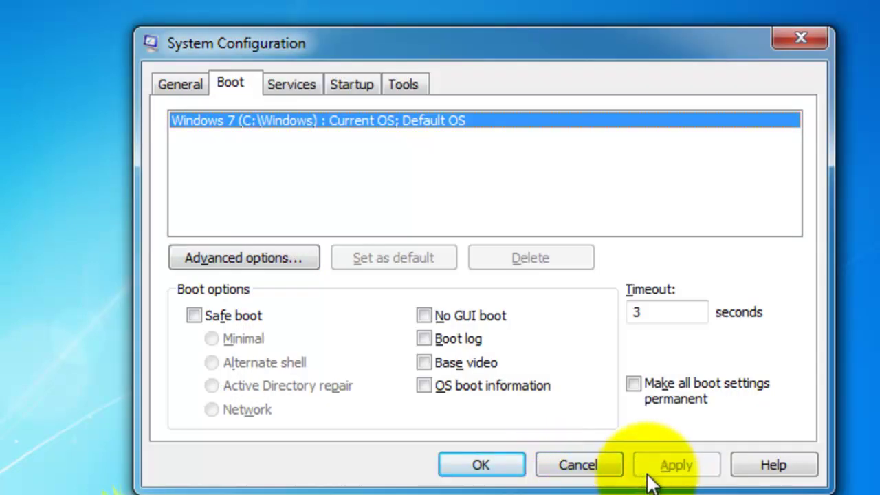
{"action": "left_click", "coordinate": [504, 475]}
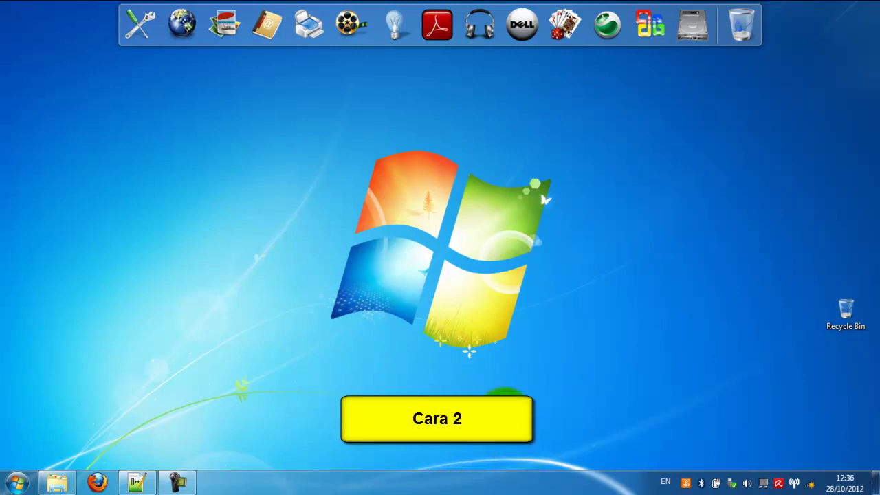
- Open the Performance Options from the computer's advanced system settings
{"action": "left_click", "coordinate": [58, 481]}
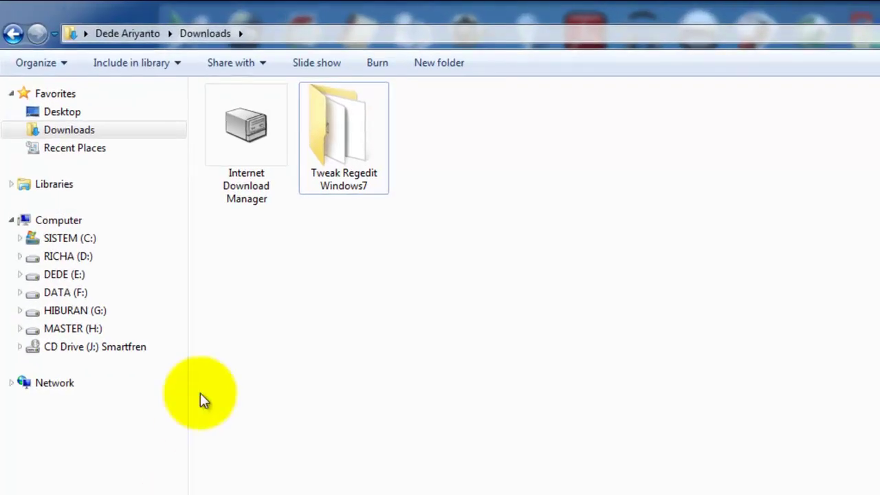
{"action": "right_click", "coordinate": [56, 227]}
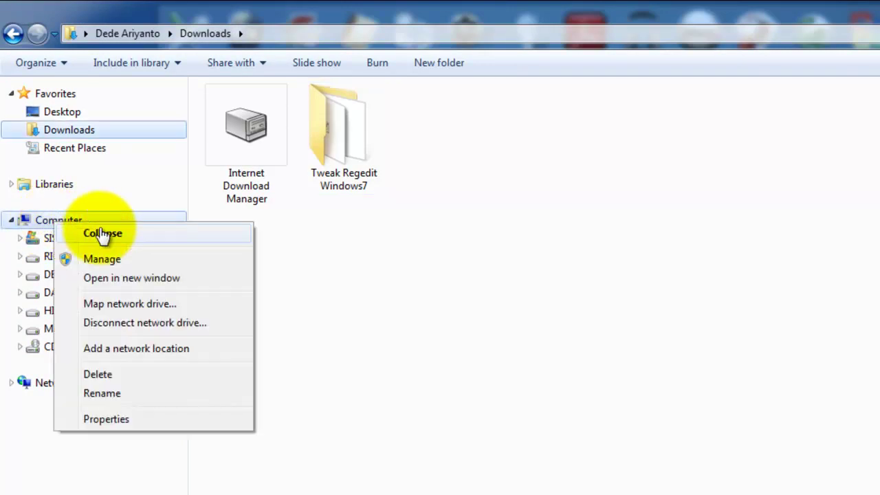
{"action": "left_click", "coordinate": [117, 420]}
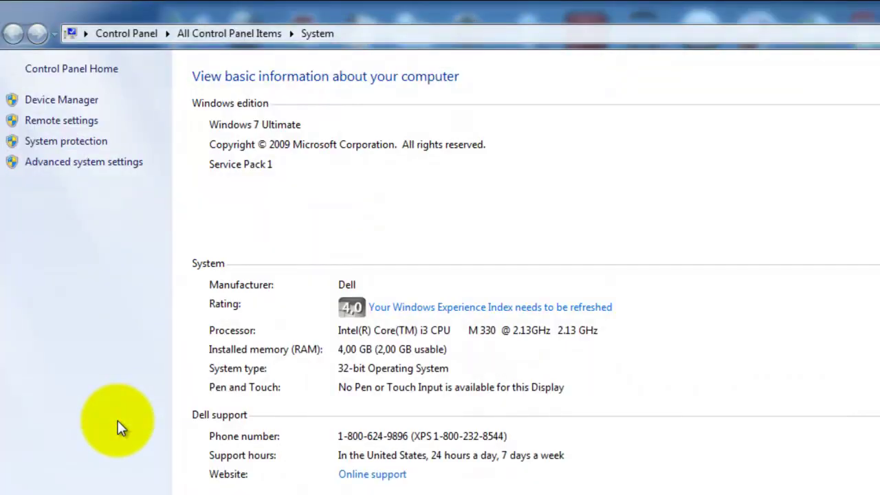
{"action": "left_click", "coordinate": [63, 165]}
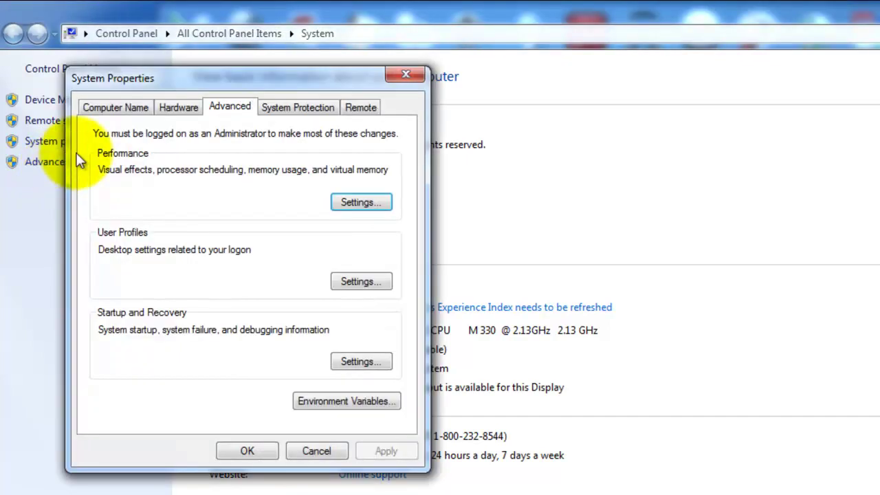
{"action": "left_click_drag", "start_coordinate": [176, 77], "coordinate": [416, 87]}
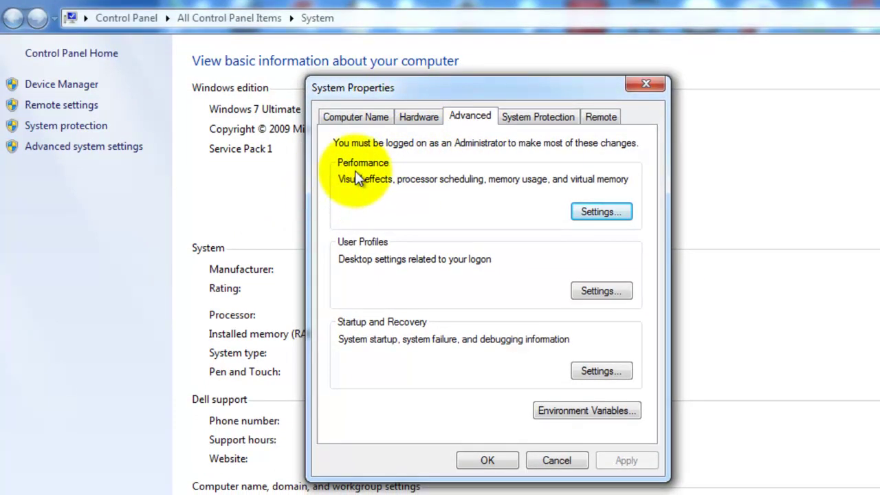
{"action": "left_click", "coordinate": [592, 210]}
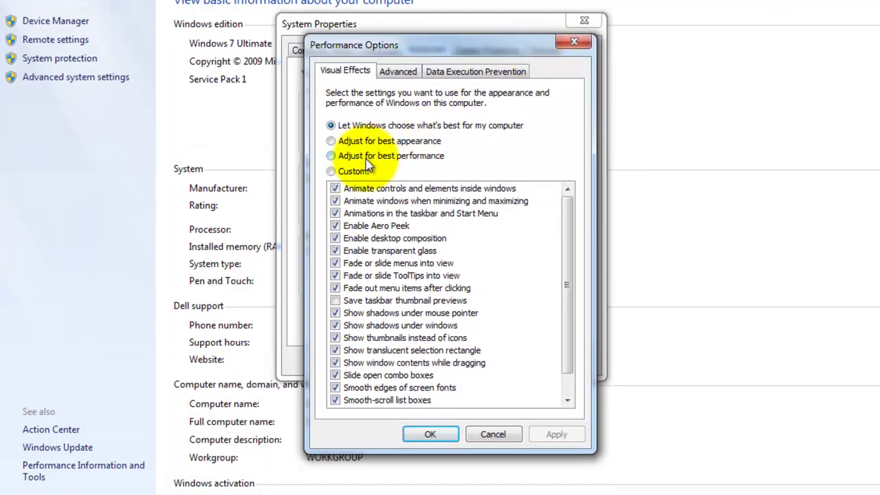
- Try the best performance and best appearance presets for visual effects, and a custom selection without Aero Peek
{"action": "left_click", "coordinate": [332, 157]}
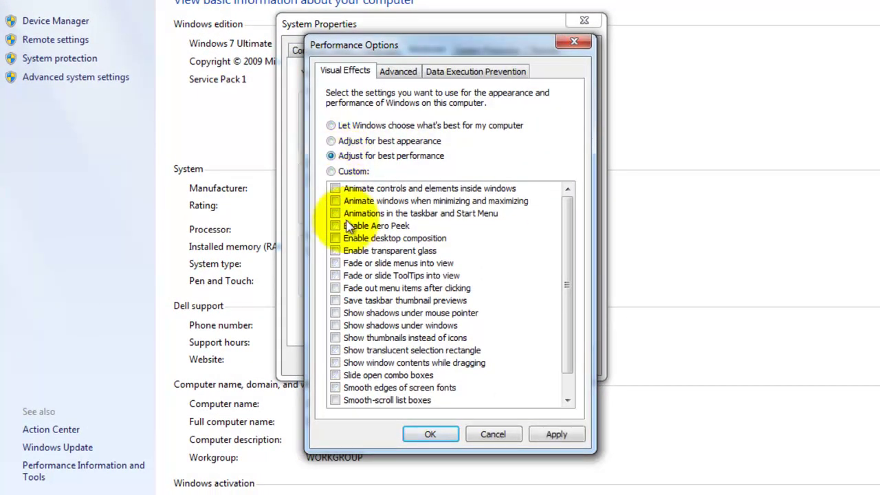
{"action": "left_click_drag", "start_coordinate": [570, 221], "coordinate": [570, 268]}
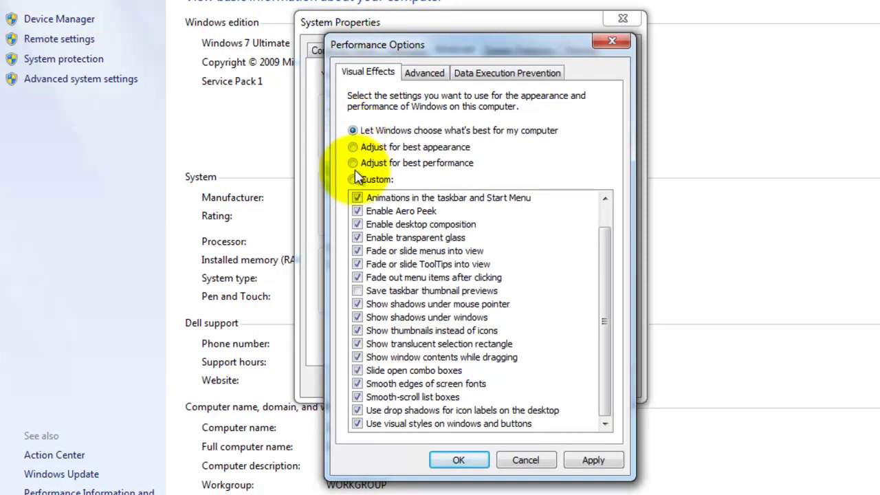
{"action": "left_click", "coordinate": [356, 210]}
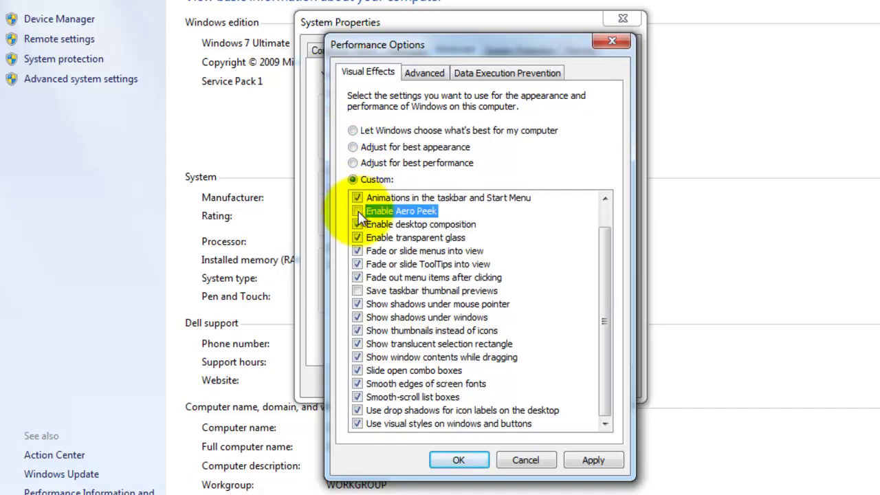
{"action": "left_click", "coordinate": [353, 163]}
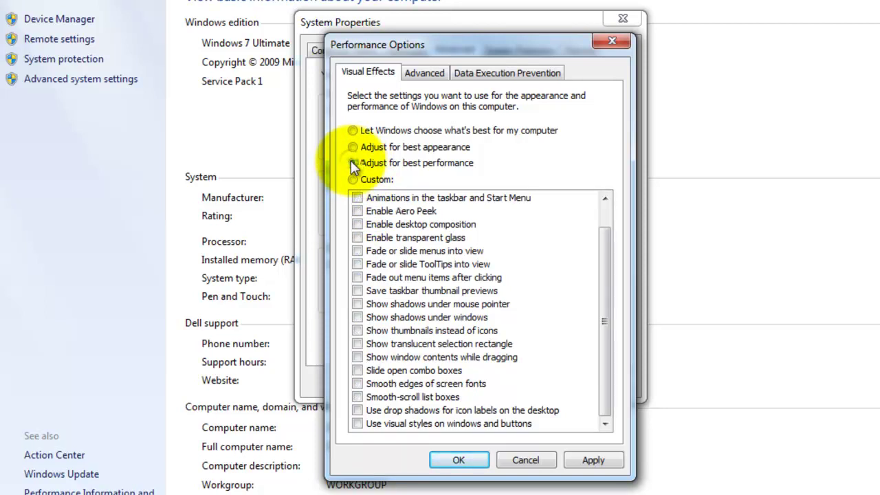
{"action": "left_click", "coordinate": [353, 147]}
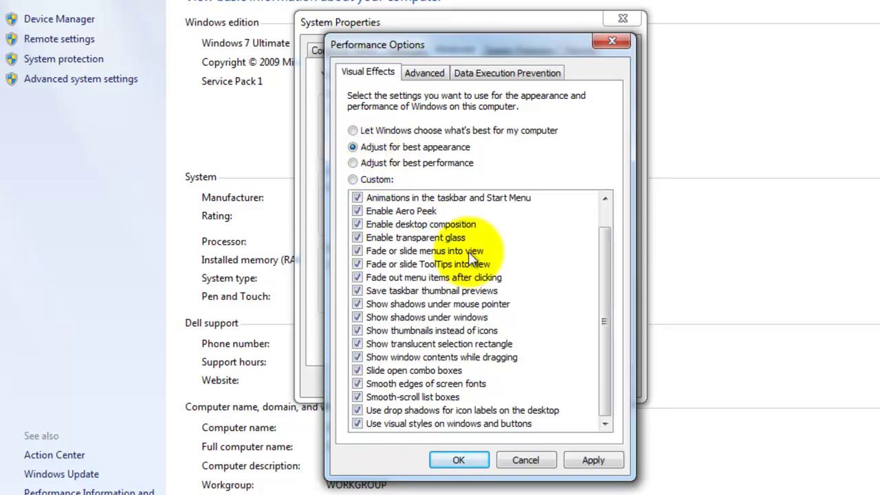
{"action": "left_click_drag", "start_coordinate": [604, 266], "coordinate": [605, 234]}
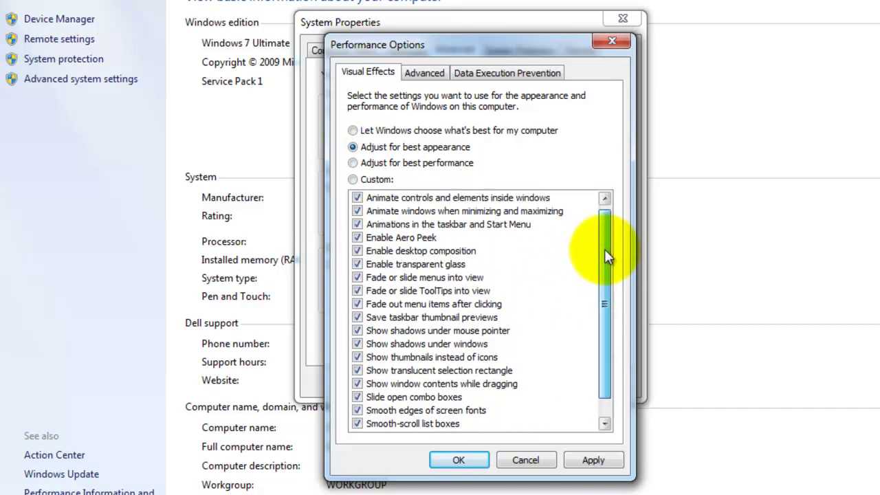
- Adjust the visual effects for best performance and apply the change
{"action": "left_click", "coordinate": [355, 161]}
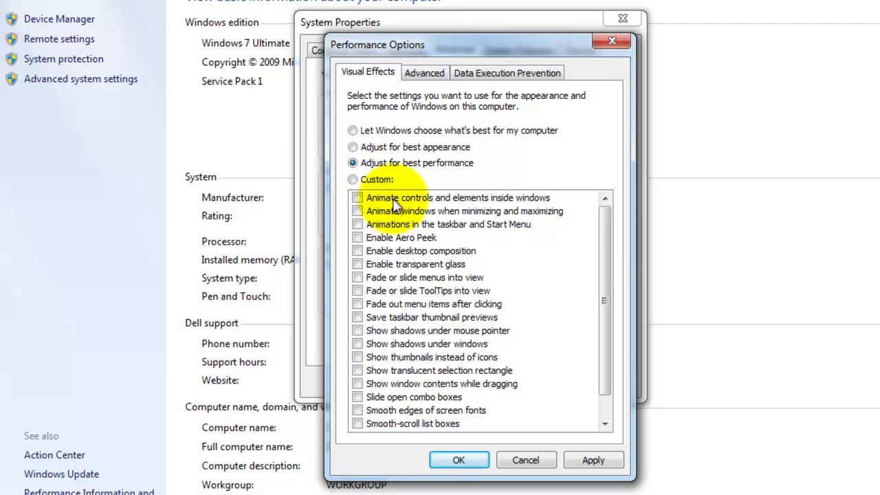
{"action": "left_click", "coordinate": [595, 462]}
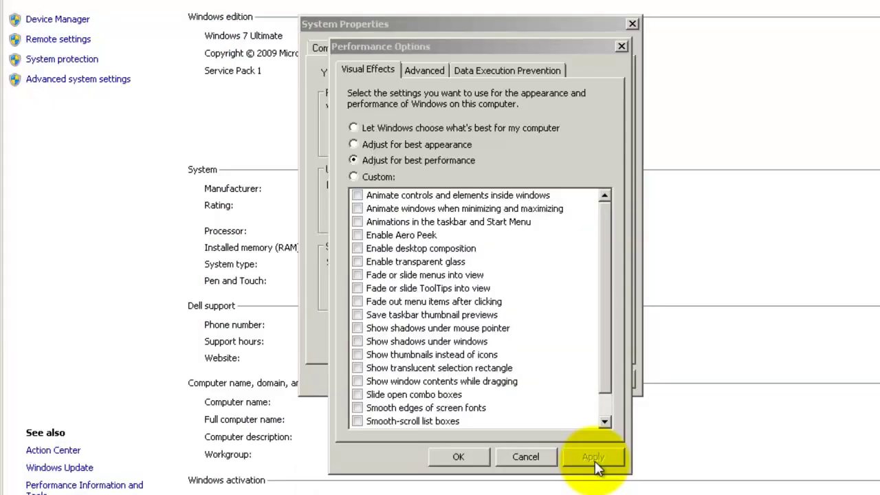
{"action": "left_click", "coordinate": [481, 462]}
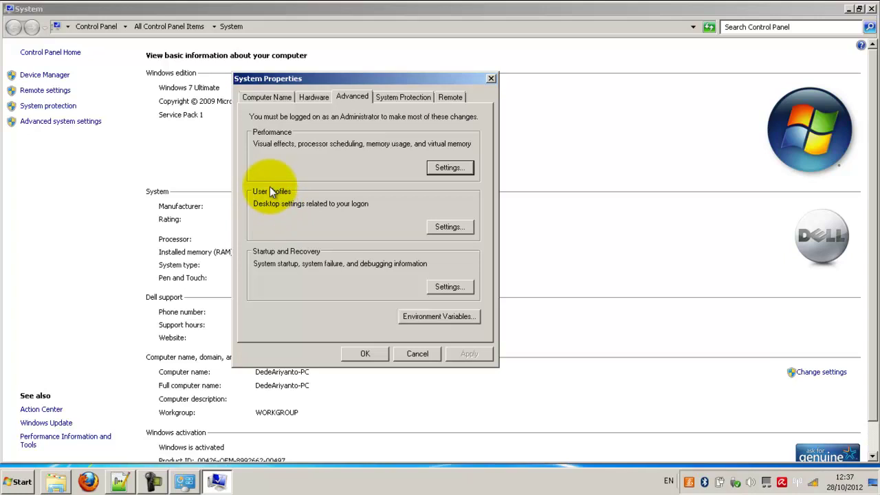
- Set the visual effects to best appearance, apply the change, and close the system settings windows
{"action": "left_click", "coordinate": [433, 169]}
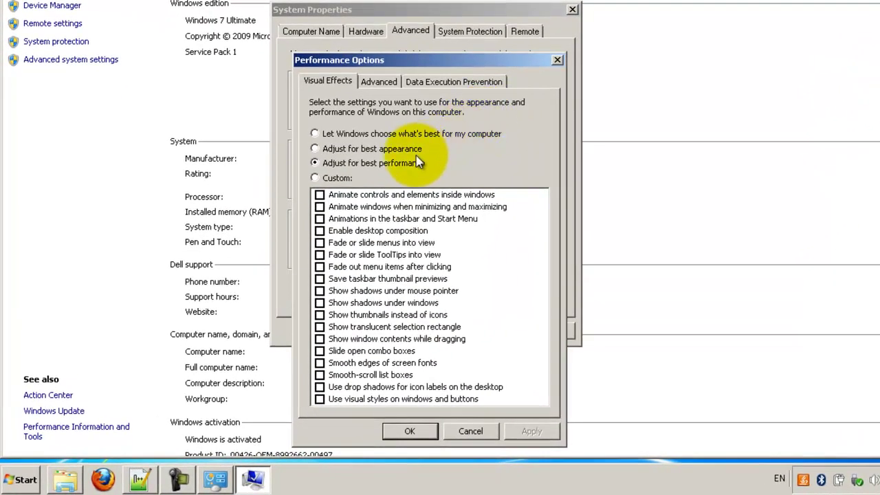
{"action": "left_click", "coordinate": [376, 150]}
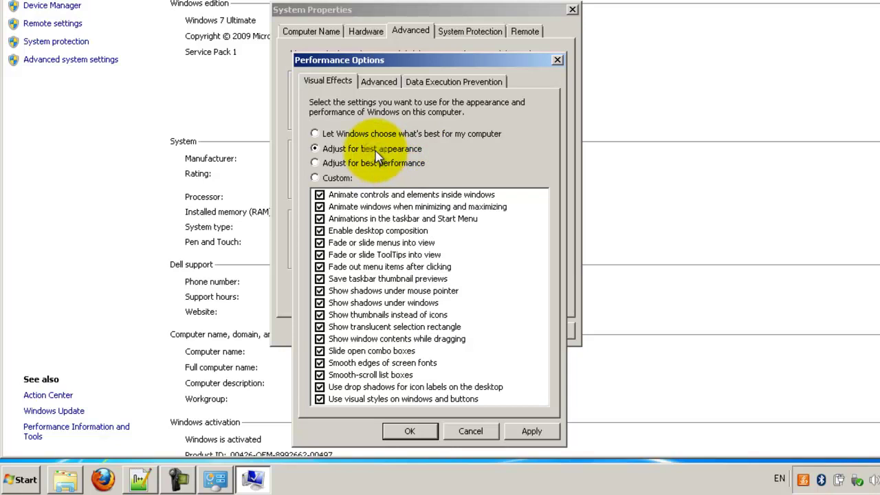
{"action": "left_click", "coordinate": [531, 426]}
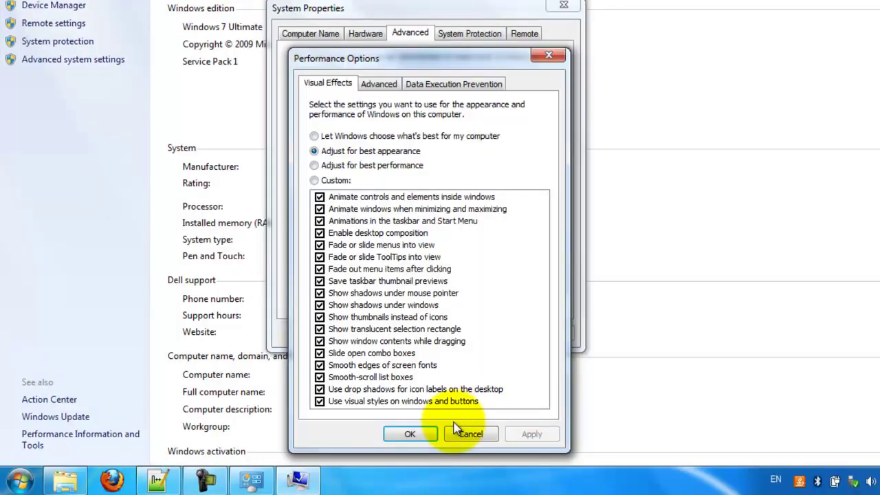
{"action": "left_click", "coordinate": [410, 435]}
{"action": "left_click", "coordinate": [426, 333]}
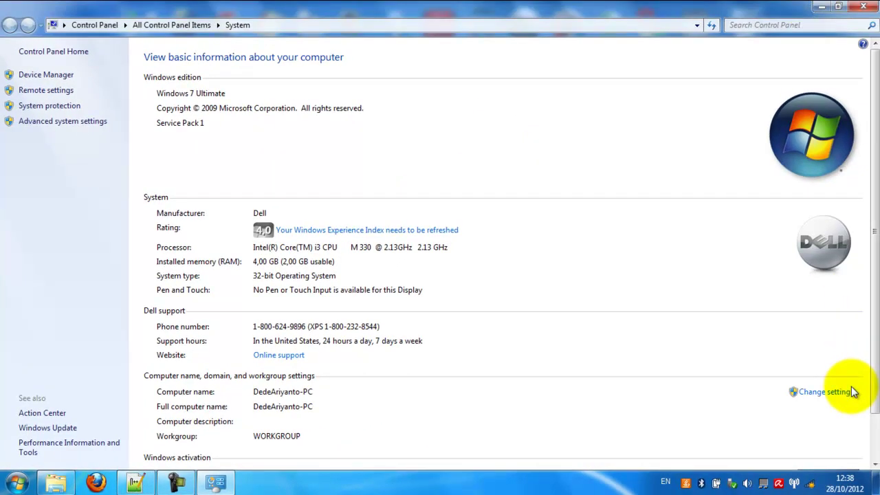
{"action": "key", "text": "alt+F4"}
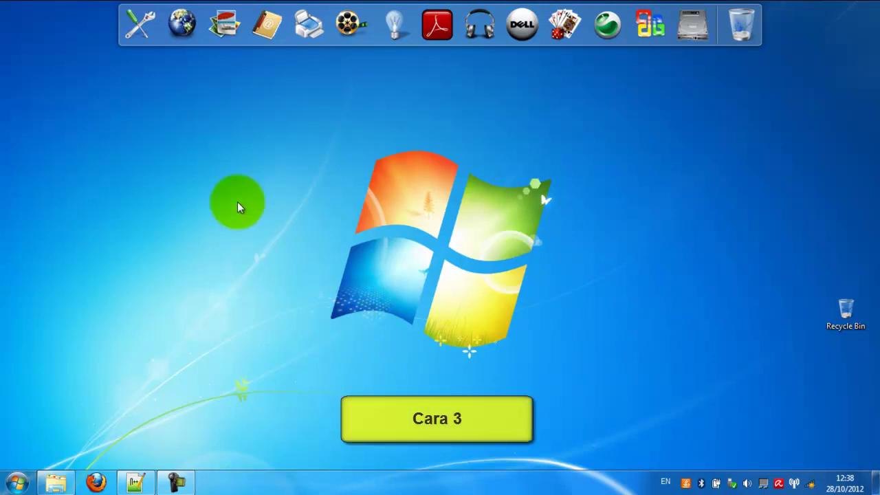
- Browse the program groups in the desktop dock, from the tools group through Internet, Galeri, Canon and Editting to the light-bulb group
{"action": "left_click", "coordinate": [146, 41]}
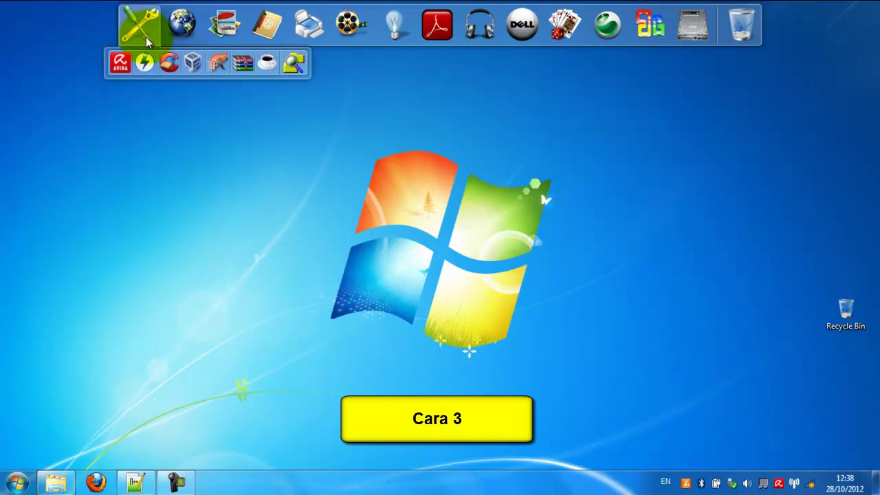
{"action": "left_click", "coordinate": [172, 30]}
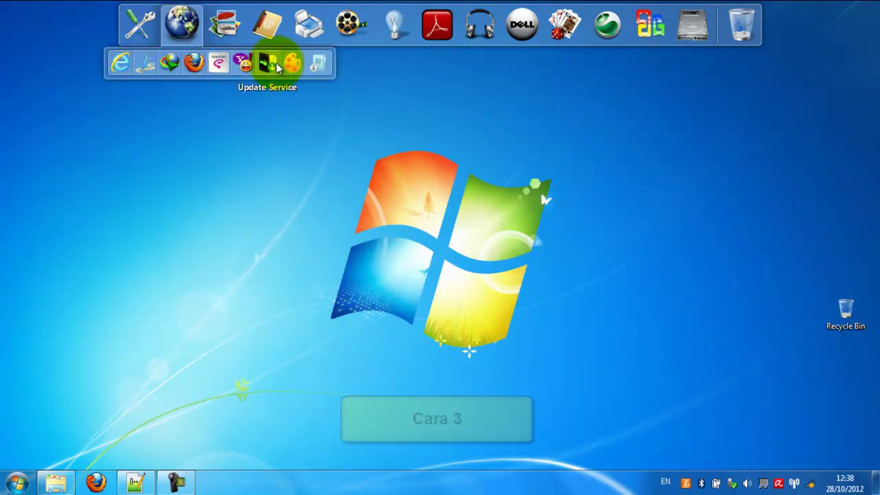
{"action": "left_click", "coordinate": [182, 24]}
{"action": "left_click", "coordinate": [214, 38]}
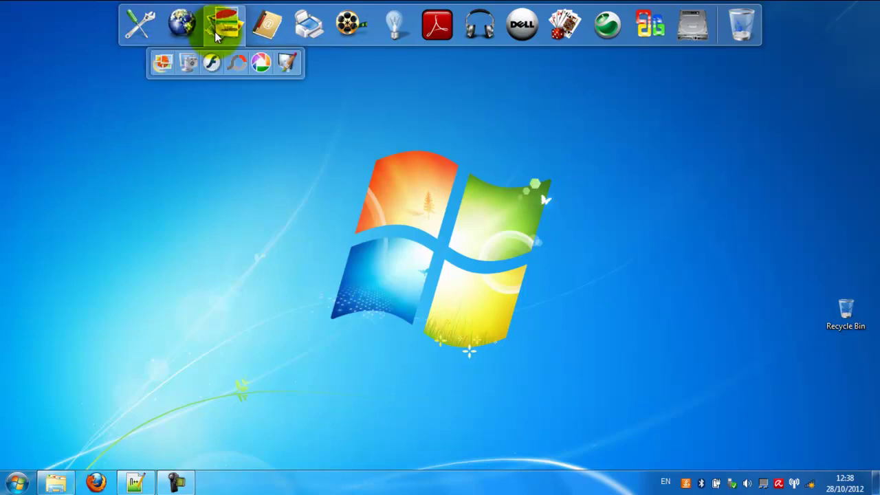
{"action": "left_click", "coordinate": [216, 38]}
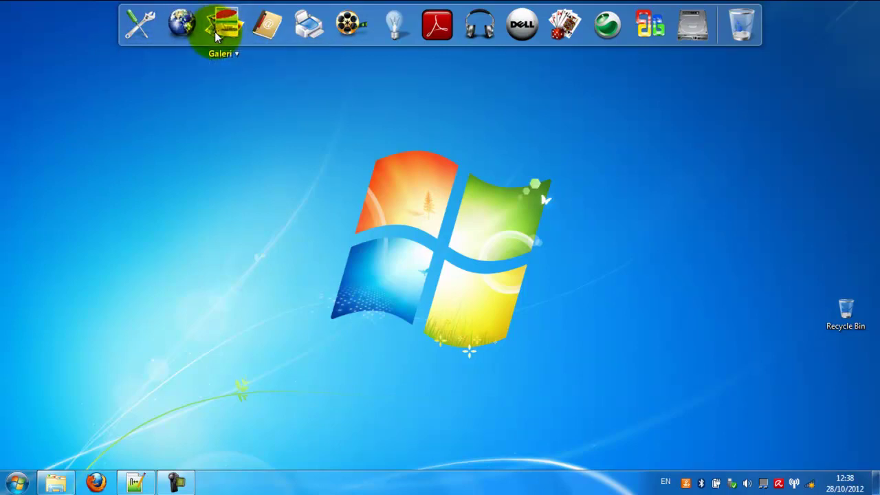
{"action": "left_click", "coordinate": [267, 33]}
{"action": "left_click", "coordinate": [267, 34]}
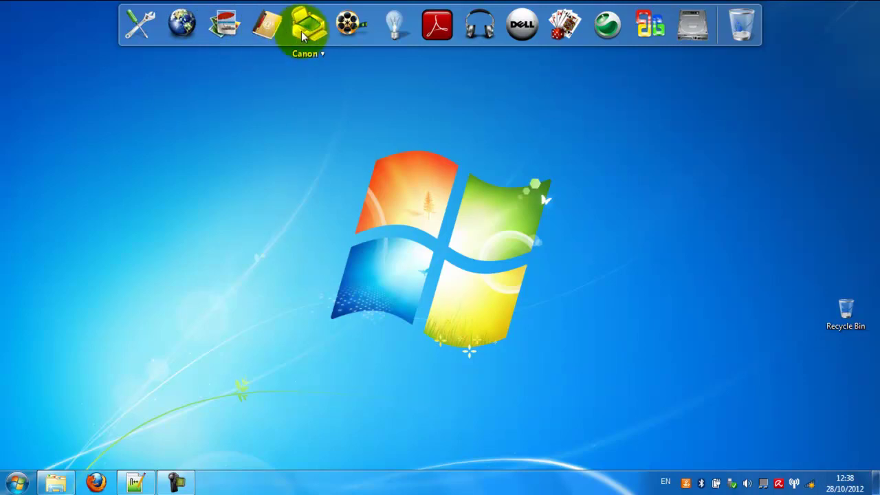
{"action": "left_click", "coordinate": [308, 34]}
{"action": "left_click", "coordinate": [344, 34]}
{"action": "left_click", "coordinate": [344, 34]}
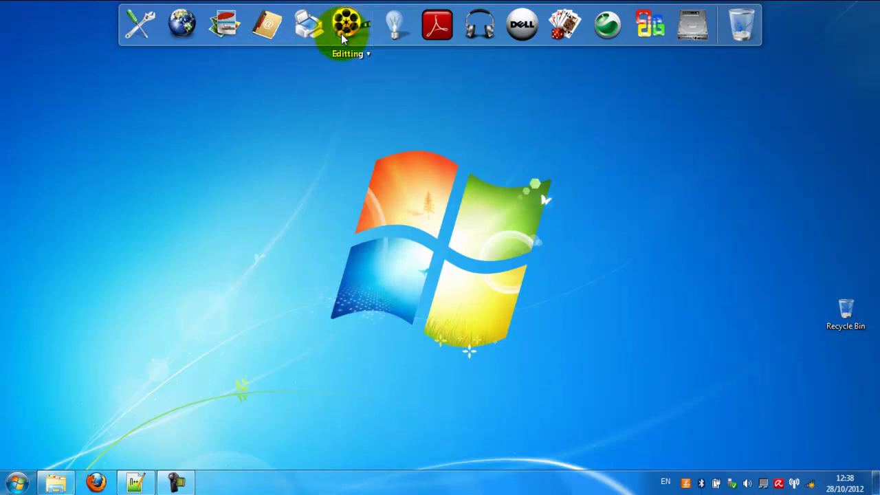
{"action": "left_click", "coordinate": [397, 35]}
{"action": "left_click", "coordinate": [397, 34]}
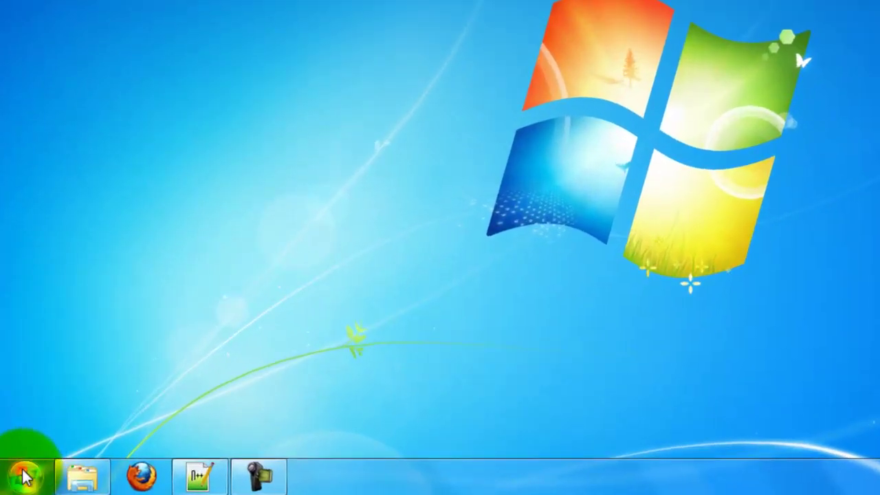
- Open the Control Panel, try the Category view, and return its items to small icons
{"action": "left_click", "coordinate": [24, 475]}
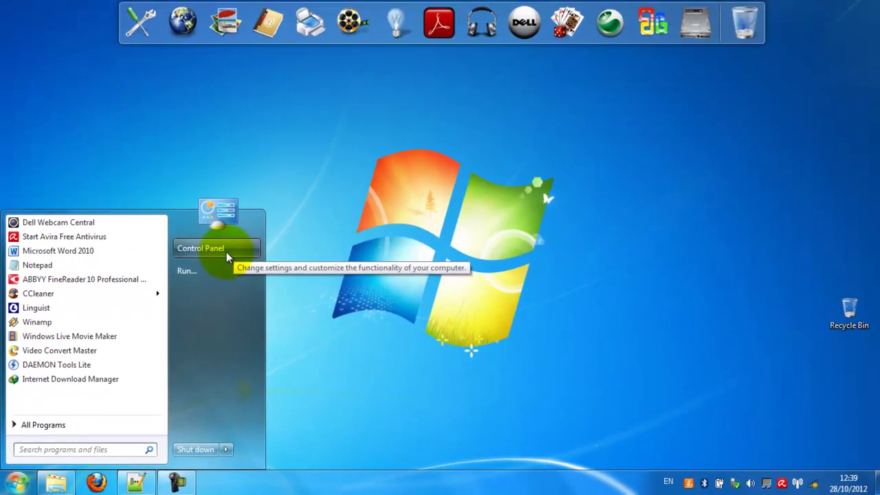
{"action": "left_click", "coordinate": [320, 135]}
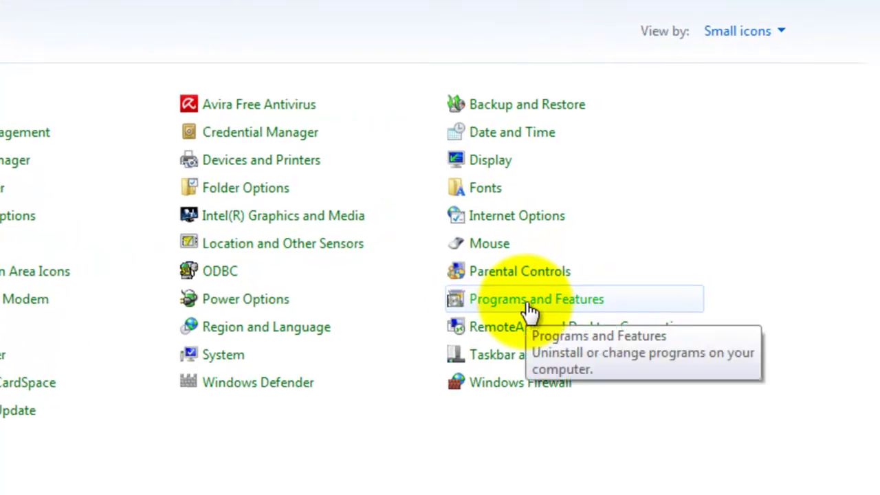
{"action": "left_click", "coordinate": [784, 32]}
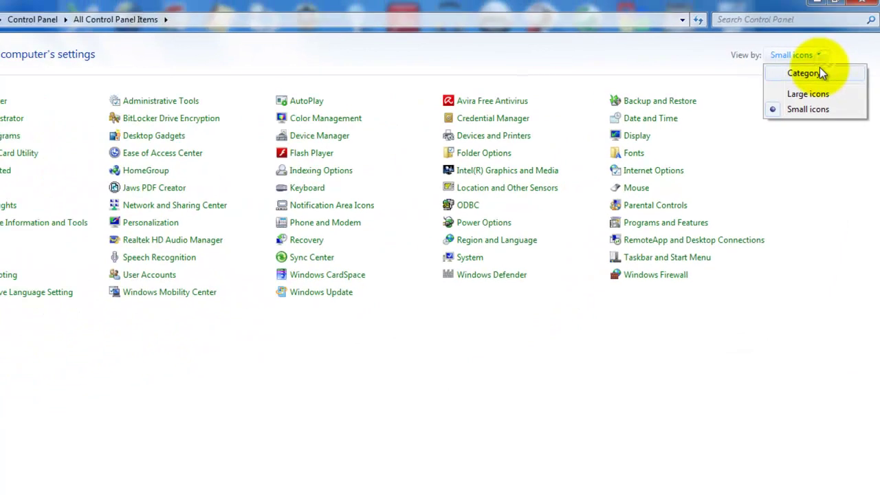
{"action": "left_click", "coordinate": [818, 71]}
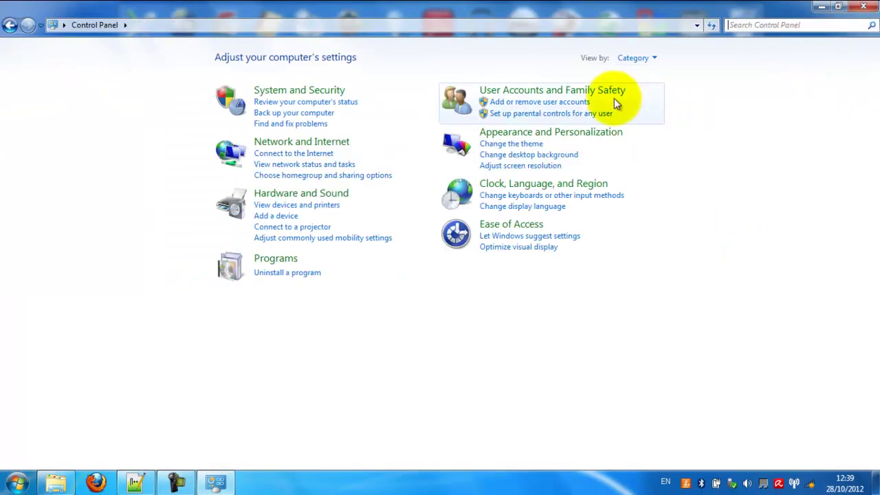
{"action": "left_click", "coordinate": [656, 62]}
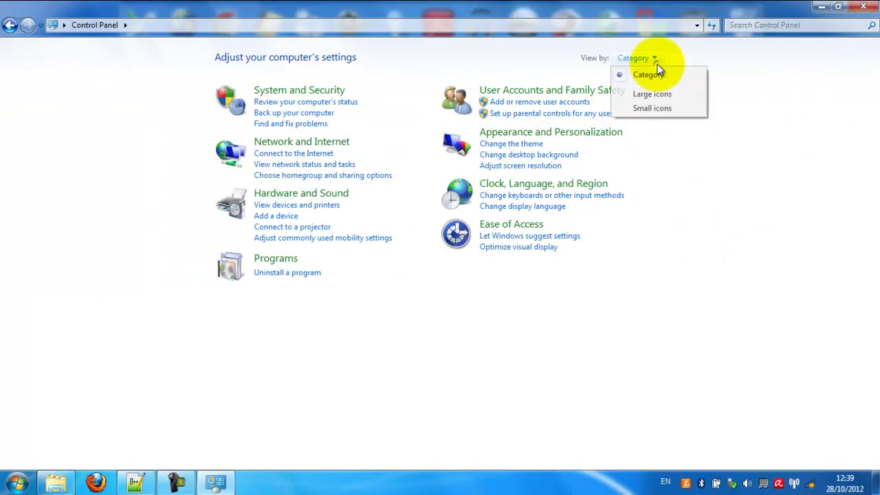
{"action": "left_click", "coordinate": [685, 111]}
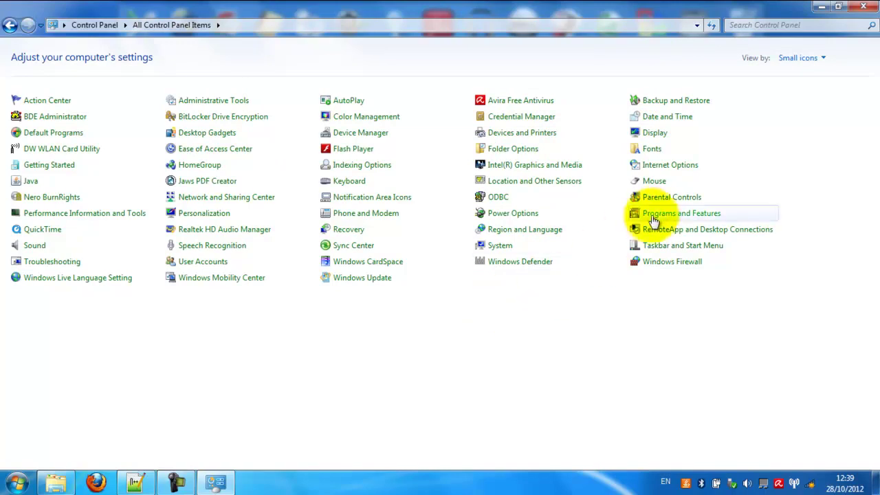
- Open Programs and Features and select Angry Birds Rio among the installed programs
{"action": "left_click", "coordinate": [658, 214]}
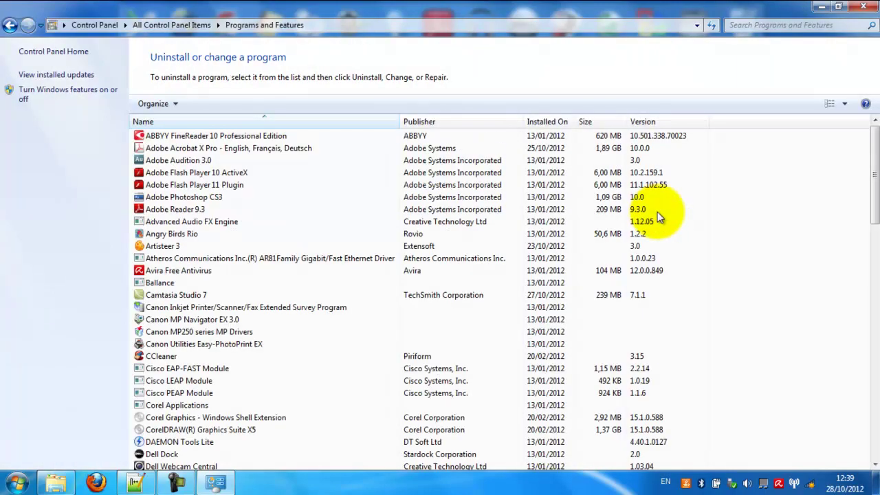
{"action": "left_click", "coordinate": [178, 235]}
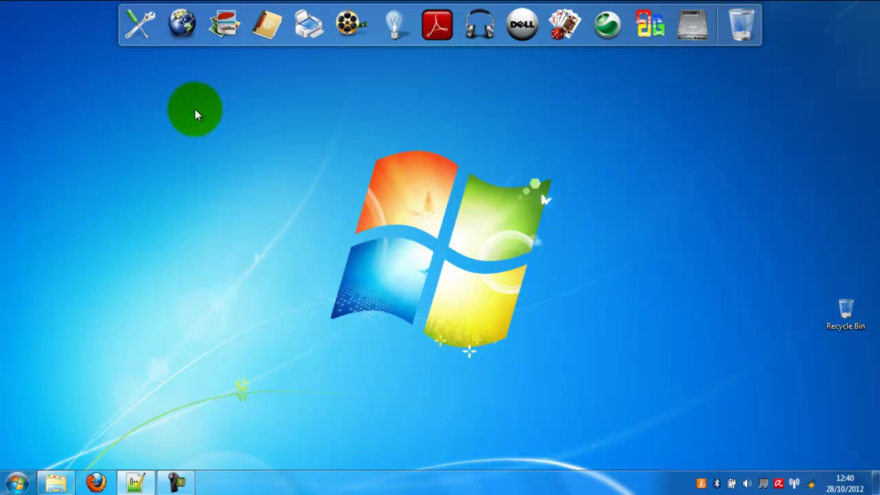
{"action": "left_click", "coordinate": [174, 36]}
{"action": "left_click", "coordinate": [173, 37]}
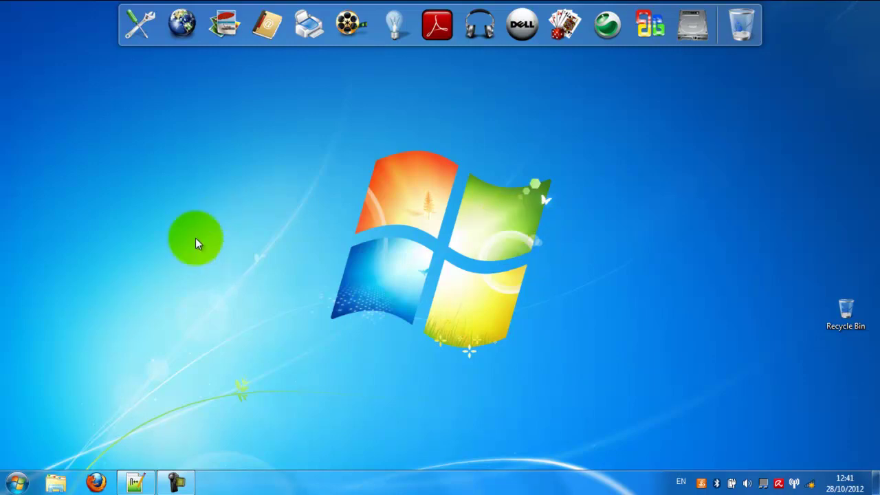
- Open the Windows Update settings for choosing how updates are installed
{"action": "left_click", "coordinate": [16, 481]}
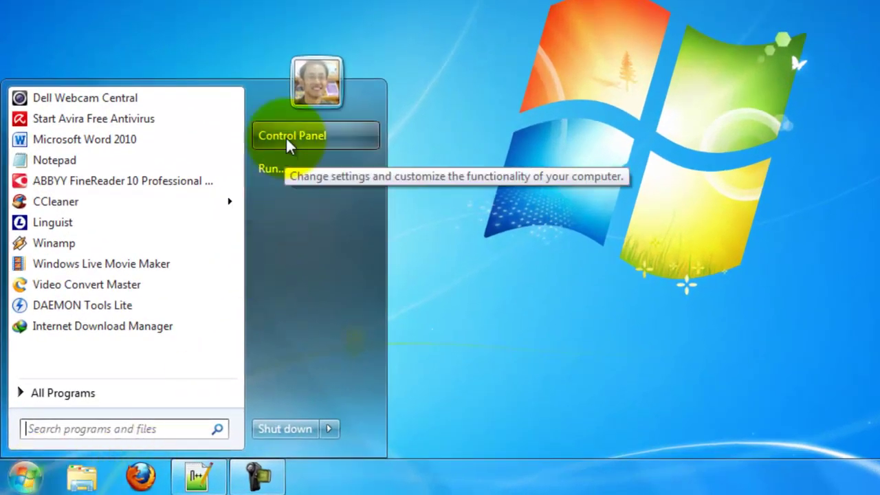
{"action": "left_click", "coordinate": [289, 141]}
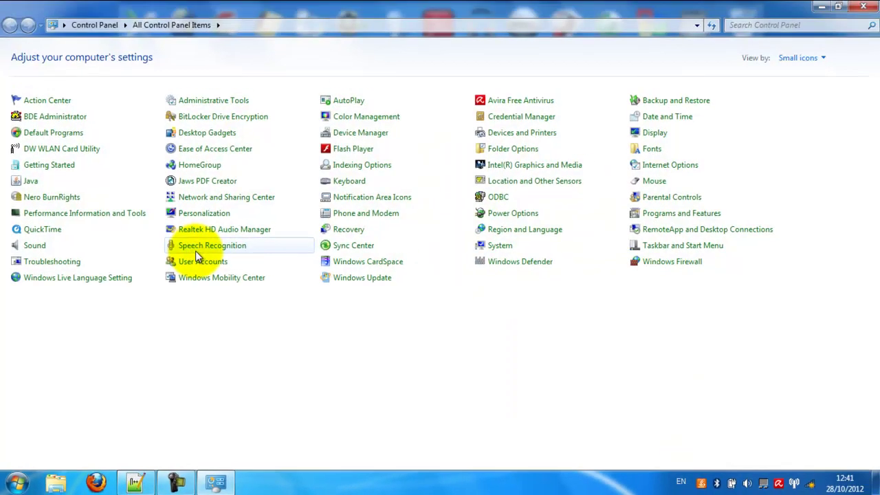
{"action": "left_click", "coordinate": [348, 281]}
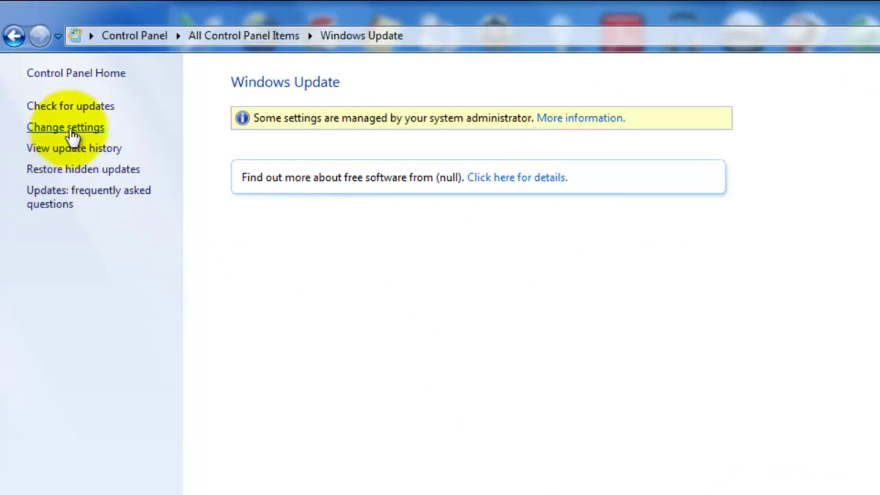
{"action": "left_click", "coordinate": [67, 130]}
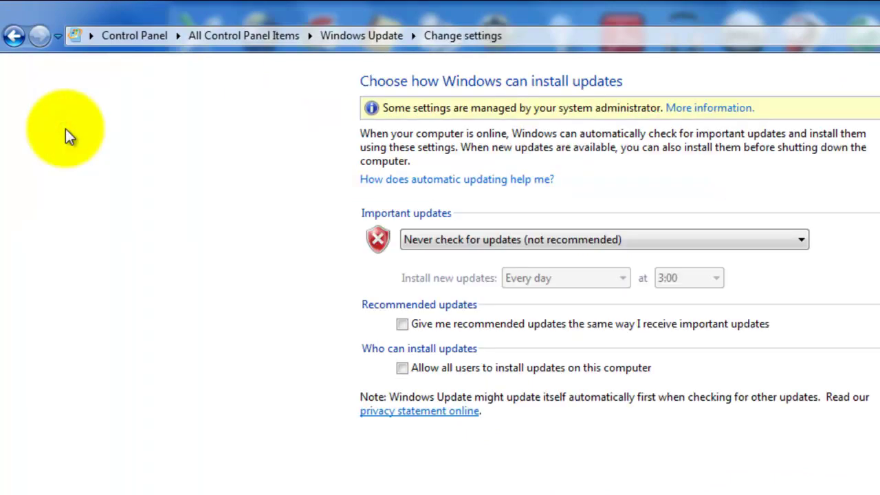
- Try enabling recommended updates and update installation by all users, with important updates set to install automatically
{"action": "left_click", "coordinate": [402, 325]}
{"action": "left_click", "coordinate": [405, 363]}
{"action": "left_click", "coordinate": [413, 242]}
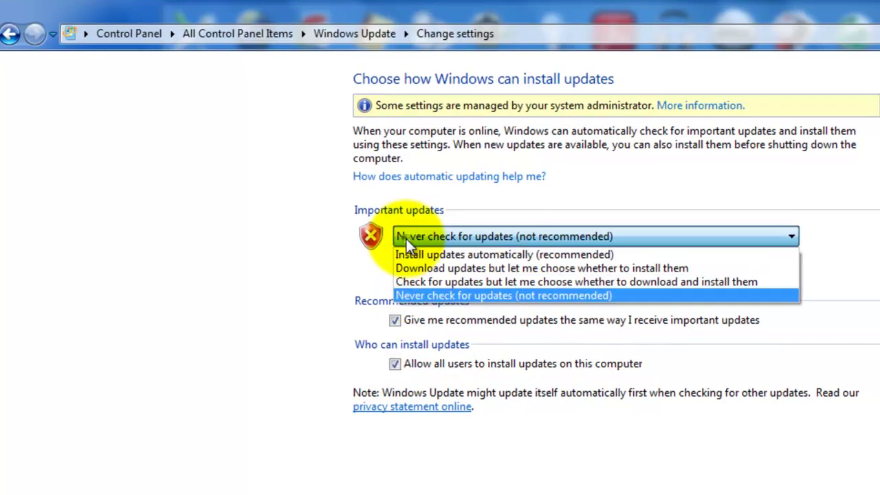
{"action": "left_click", "coordinate": [412, 254]}
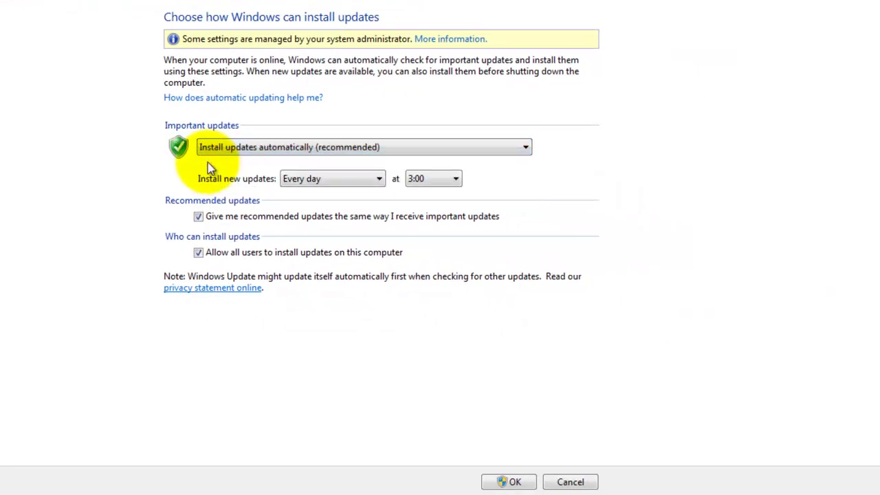
- Set important updates to never check, disable recommended updates and installation by all users, save the settings, and close Windows Update
{"action": "left_click", "coordinate": [210, 150]}
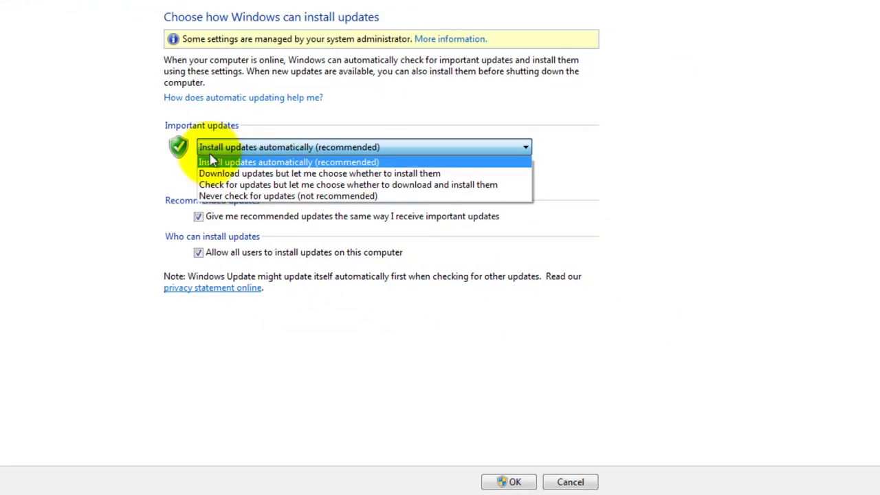
{"action": "left_click", "coordinate": [206, 196]}
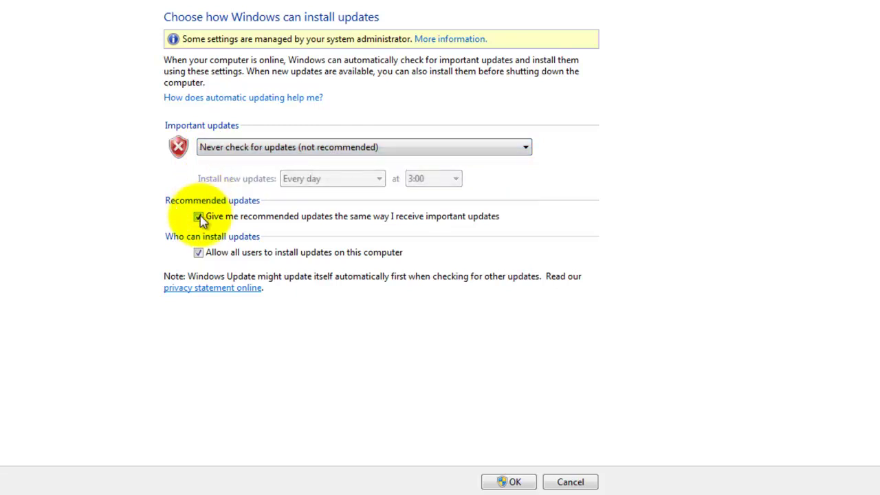
{"action": "left_click", "coordinate": [198, 217]}
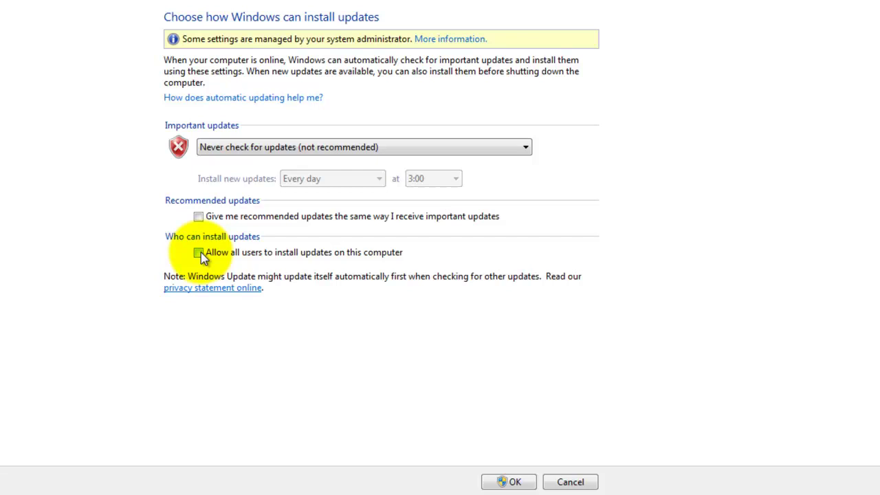
{"action": "left_click", "coordinate": [199, 253]}
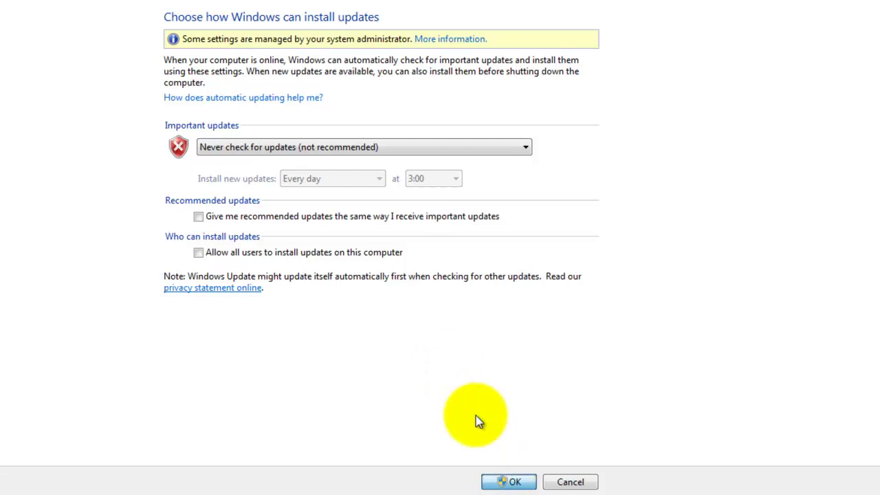
{"action": "key", "text": "Return"}
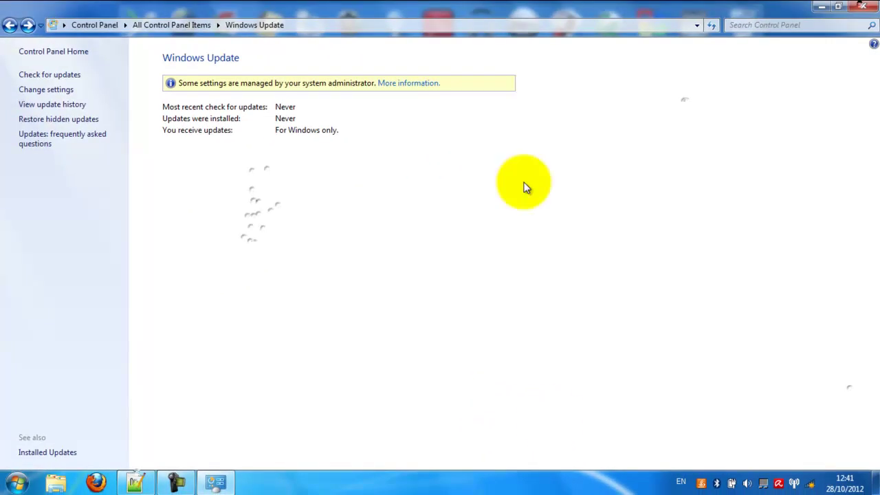
{"action": "key", "text": "alt+F4"}
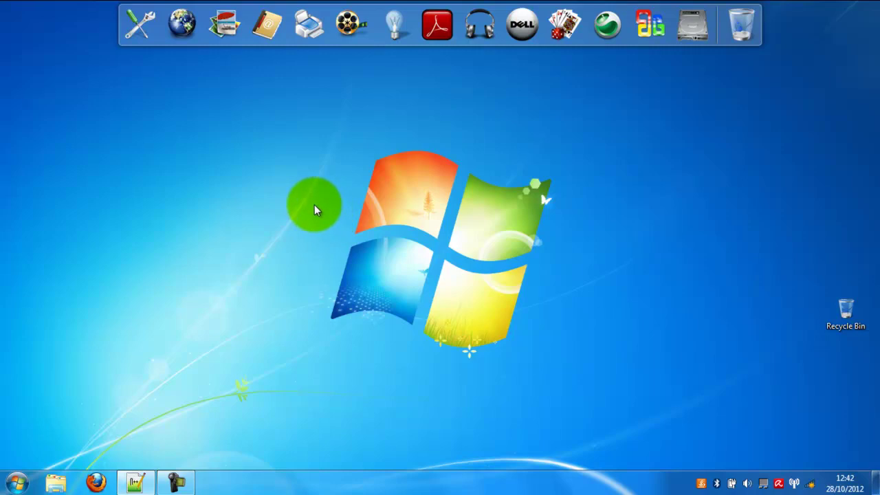
- Open the computer's Sound settings and show the sound scheme options for program events
{"action": "left_click", "coordinate": [13, 484]}
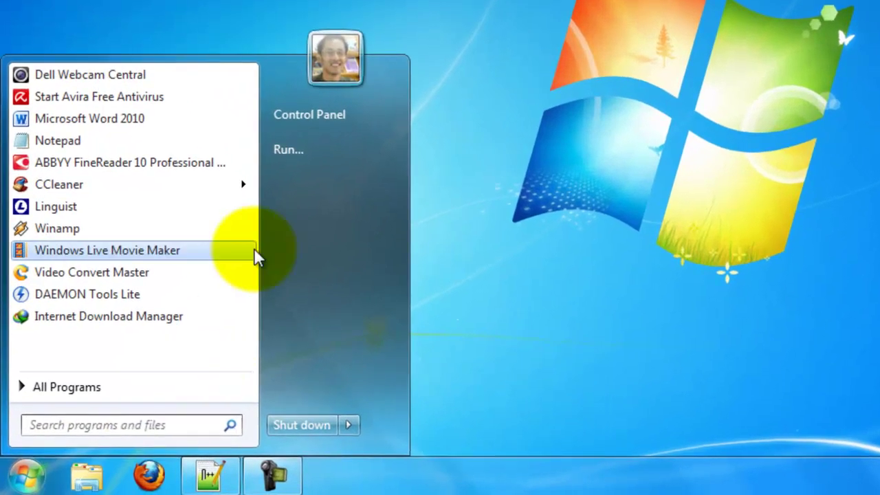
{"action": "left_click", "coordinate": [320, 127]}
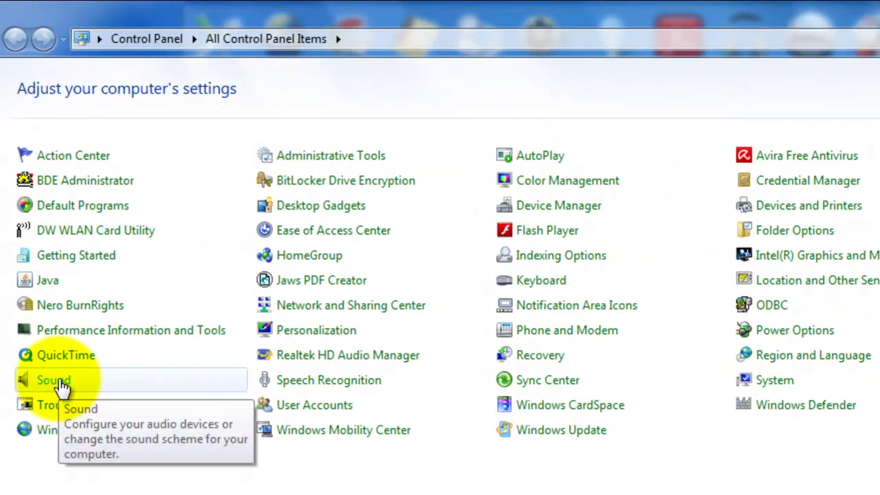
{"action": "left_click", "coordinate": [62, 387]}
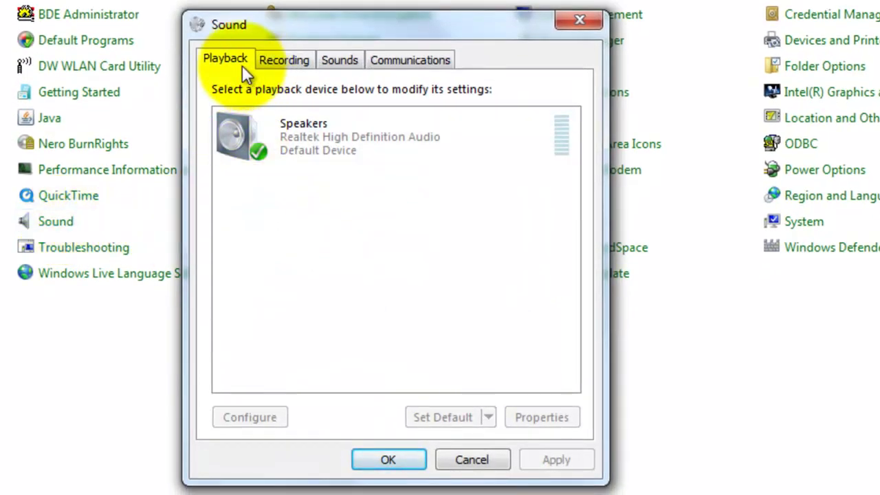
{"action": "left_click", "coordinate": [341, 61]}
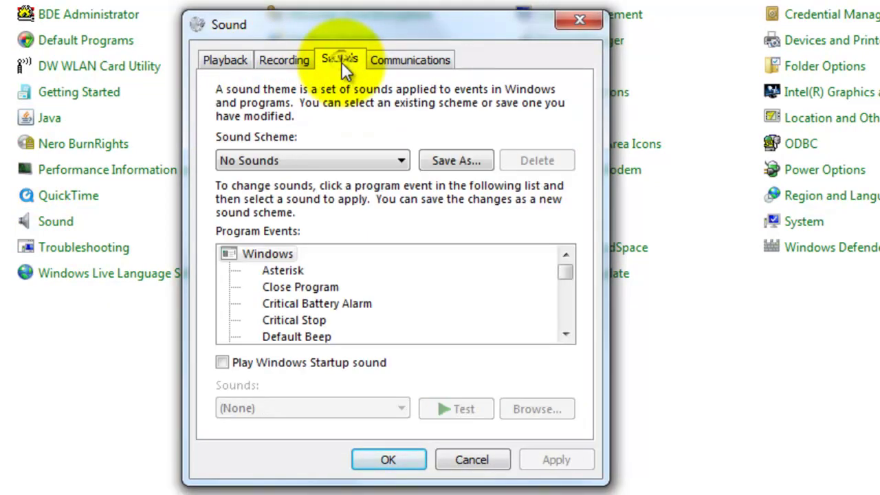
- Try the Windows Default sound scheme and switch back to No Sounds
{"action": "left_click", "coordinate": [325, 165]}
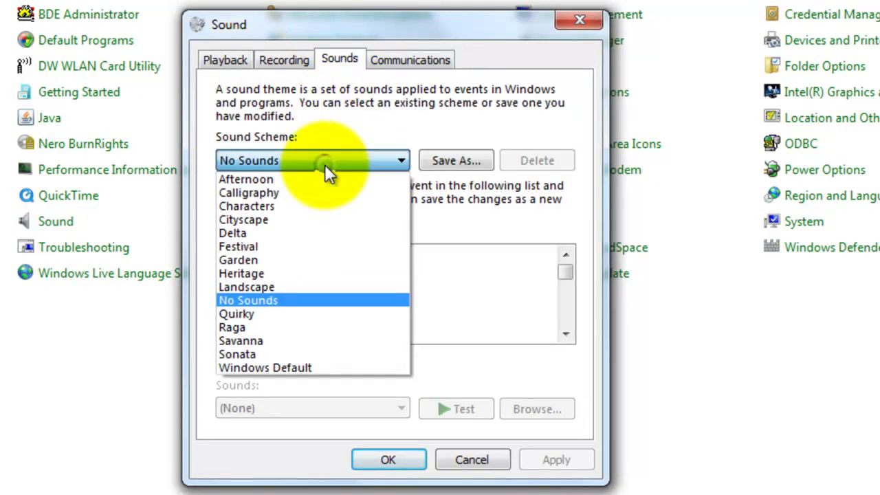
{"action": "left_click", "coordinate": [293, 366]}
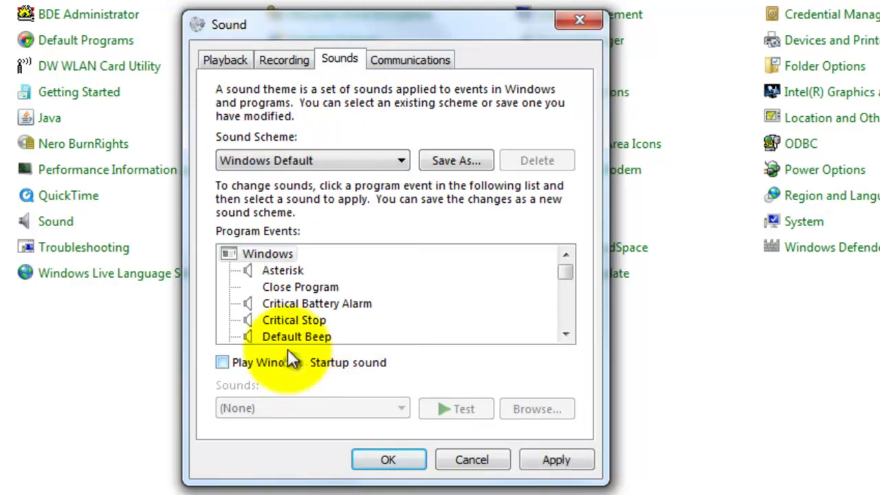
{"action": "left_click", "coordinate": [269, 163]}
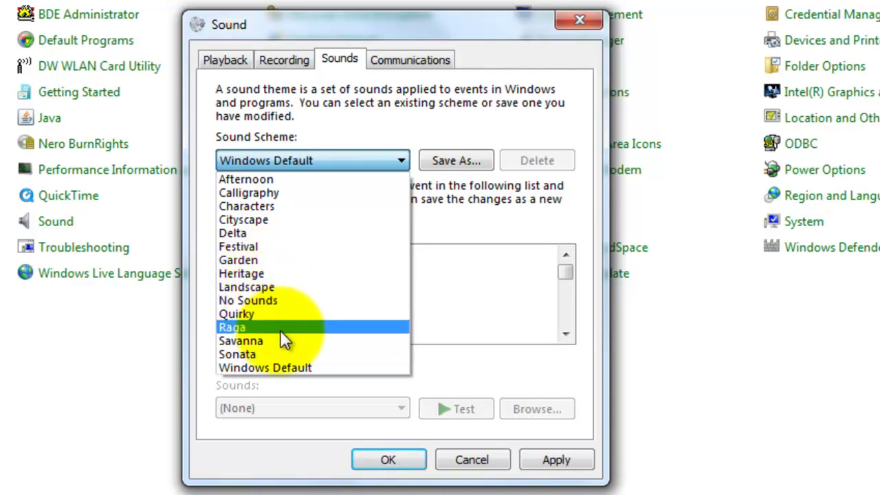
{"action": "left_click", "coordinate": [249, 302]}
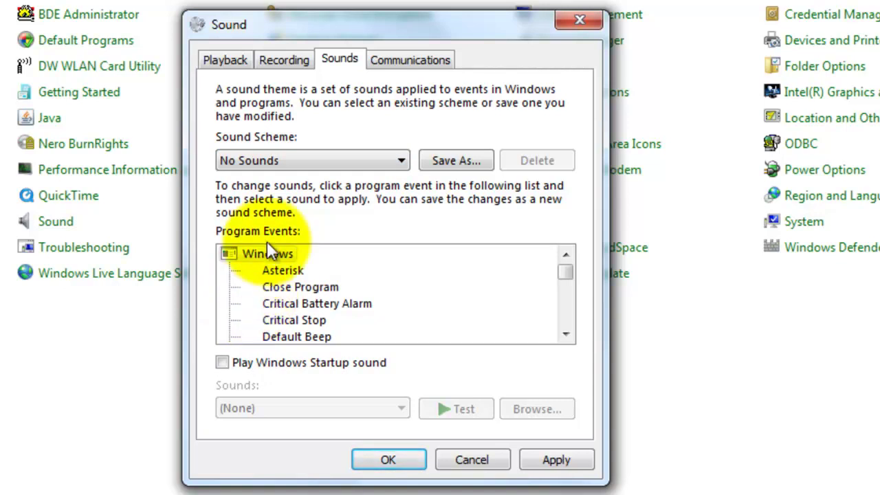
- Leave the Windows startup sound disabled, save the sound settings, and close the Sound and Control Panel windows
{"action": "left_click", "coordinate": [223, 363]}
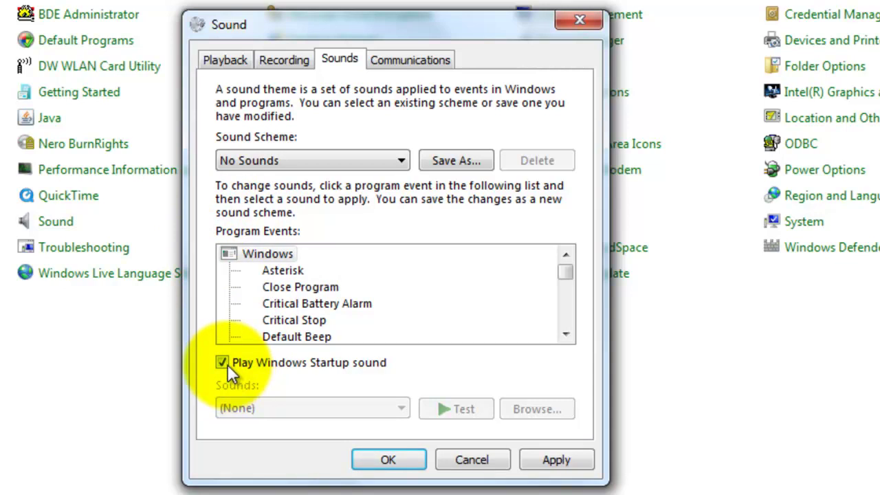
{"action": "left_click", "coordinate": [223, 364]}
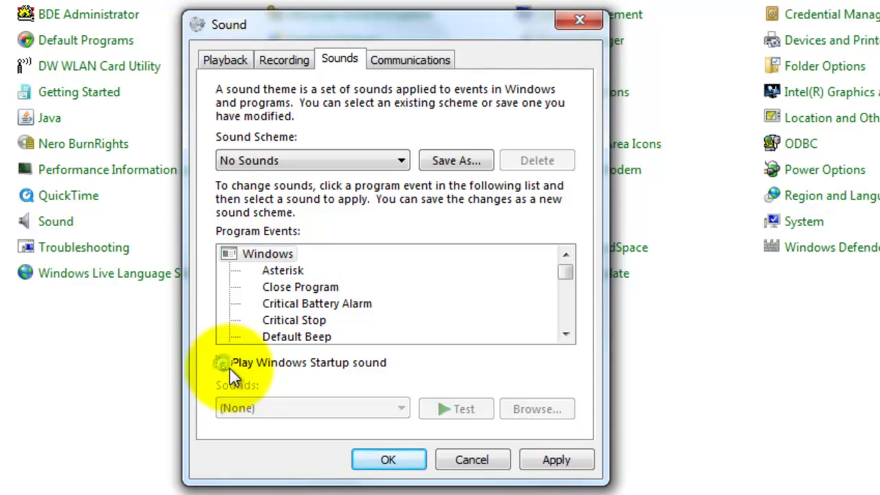
{"action": "left_click", "coordinate": [527, 462]}
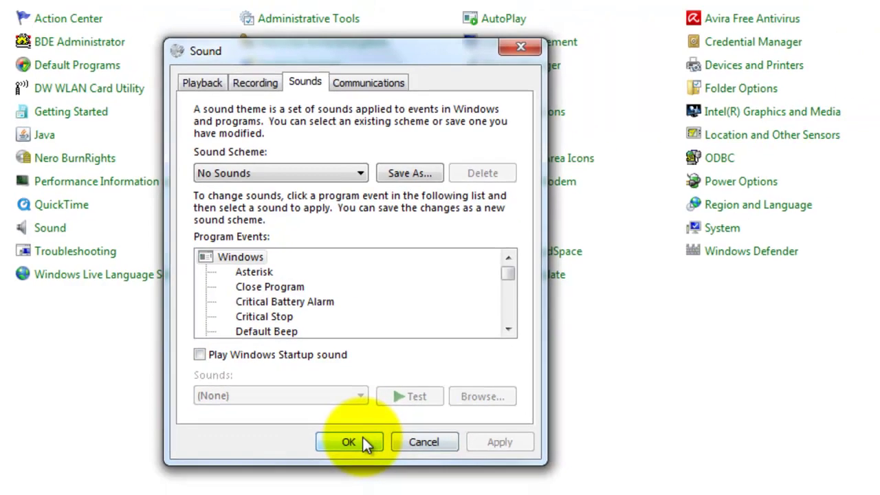
{"action": "left_click", "coordinate": [388, 459]}
{"action": "left_click", "coordinate": [868, 5]}
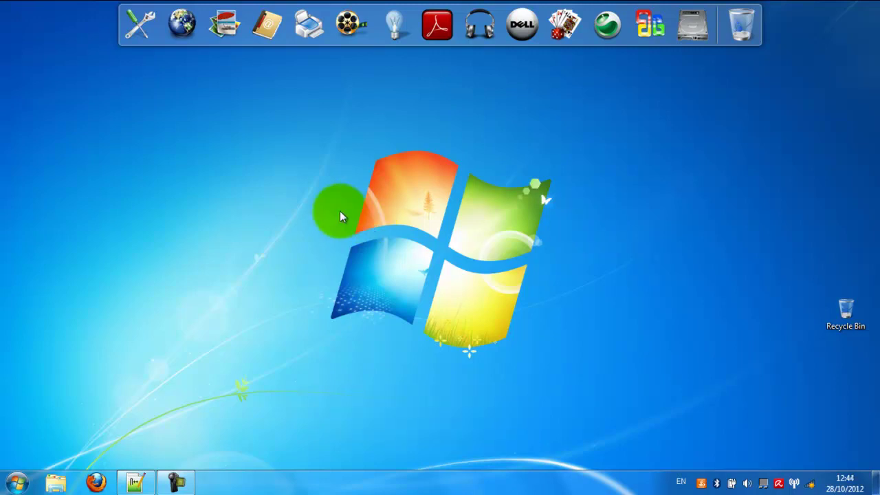
{"action": "left_click", "coordinate": [17, 484]}
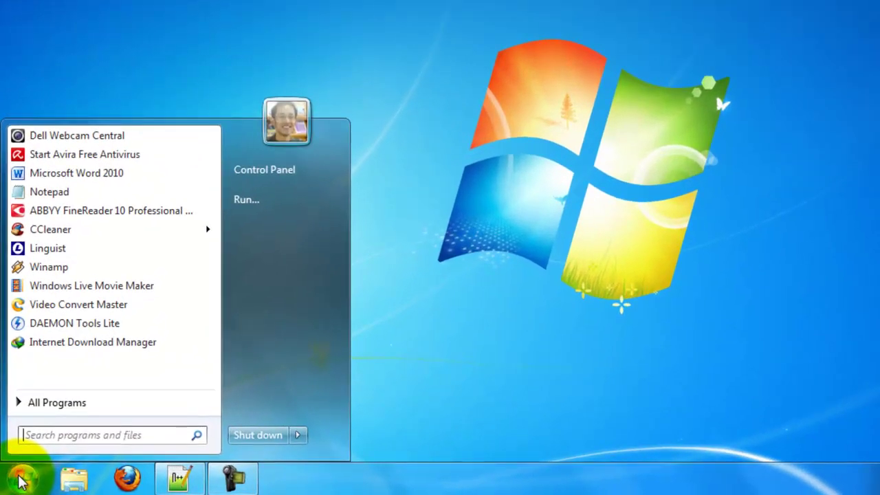
{"action": "left_click", "coordinate": [260, 201]}
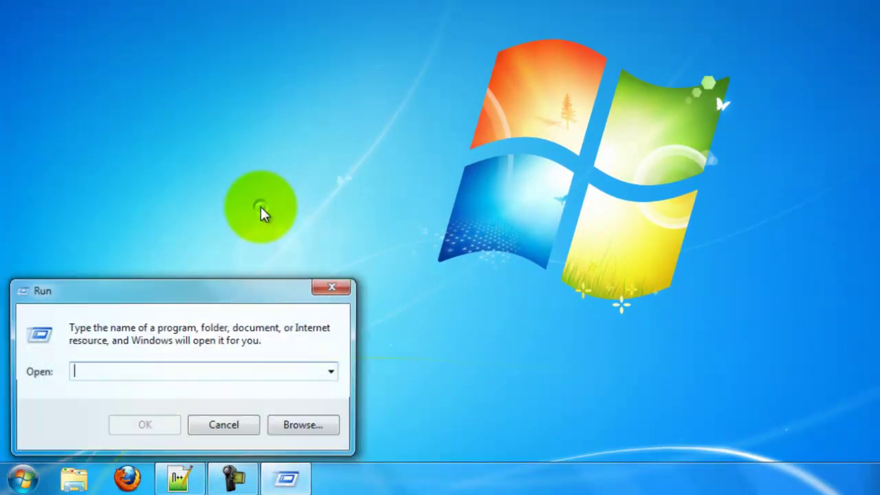
{"action": "left_click_drag", "start_coordinate": [247, 296], "coordinate": [580, 210]}
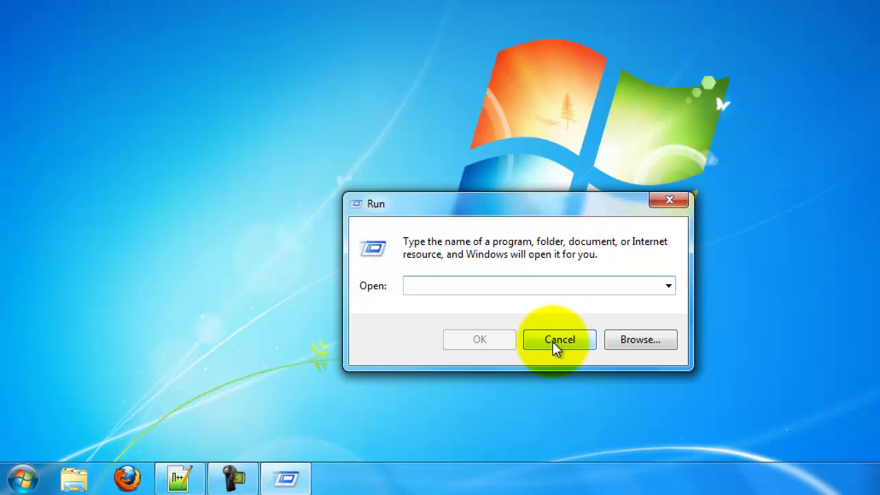
{"action": "type", "text": "cmd"}
{"action": "key", "text": "Return"}
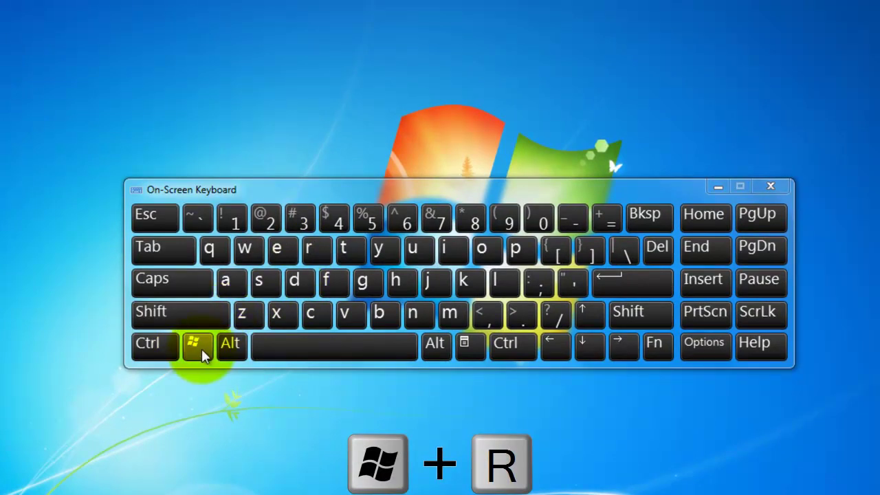
{"action": "left_click", "coordinate": [784, 188]}
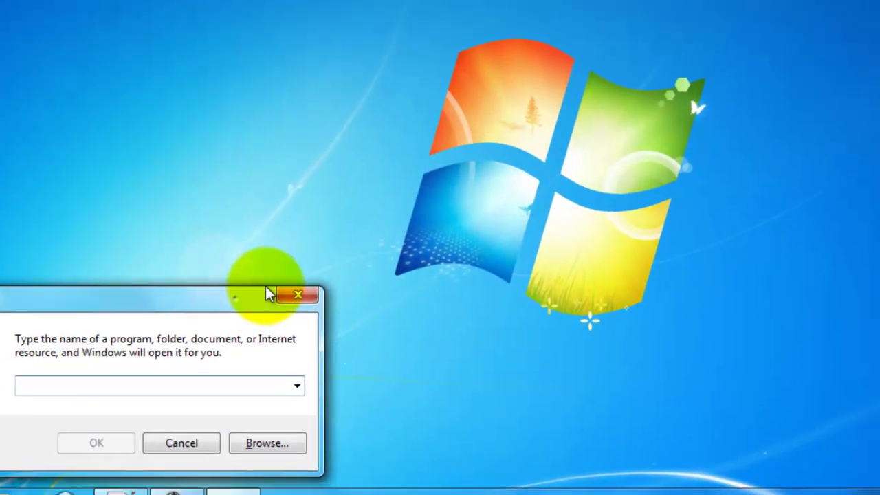
- Launch the Registry Editor by running regedit from the Run dialog, and slightly narrow its key tree
{"action": "left_click_drag", "start_coordinate": [268, 295], "coordinate": [623, 160]}
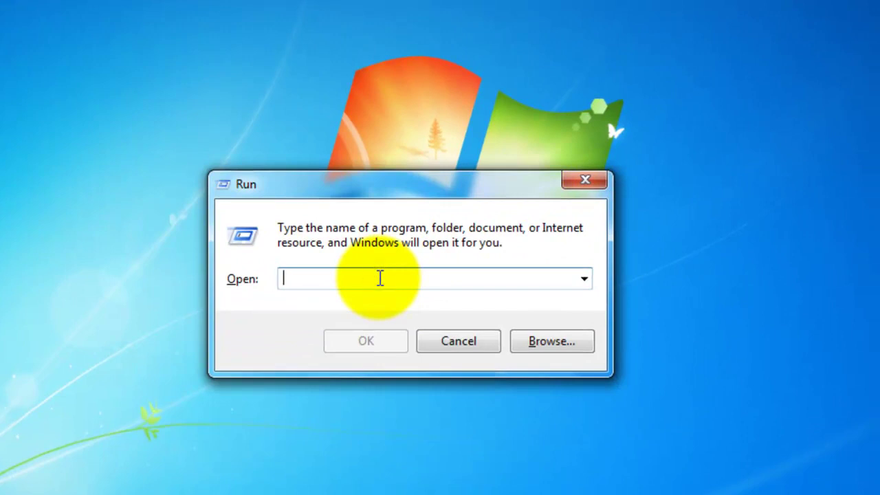
{"action": "type", "text": "regedit"}
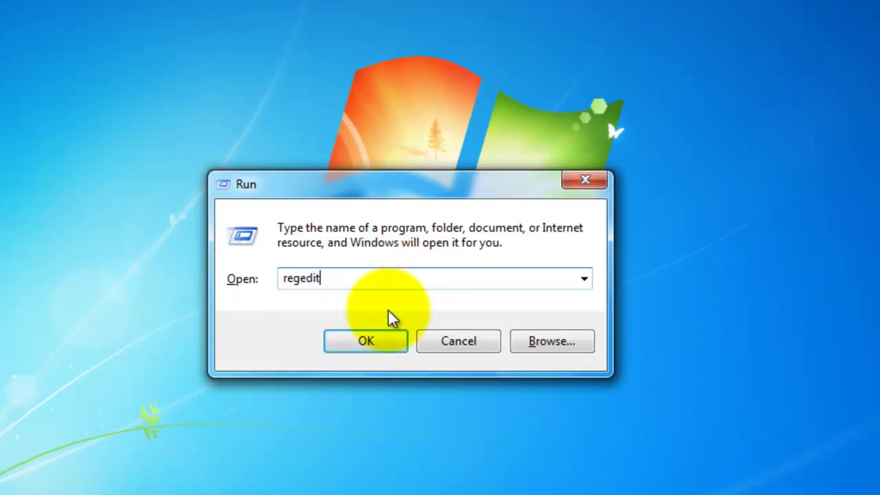
{"action": "left_click", "coordinate": [366, 343]}
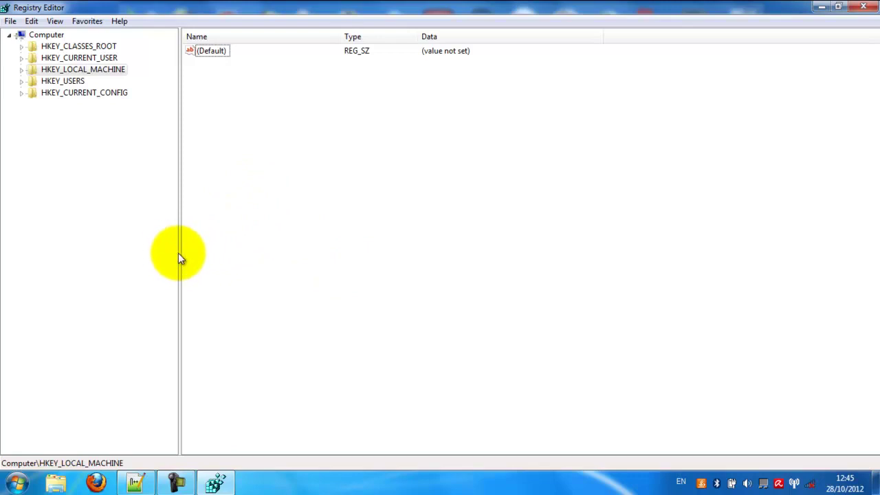
{"action": "left_click_drag", "start_coordinate": [180, 254], "coordinate": [165, 254]}
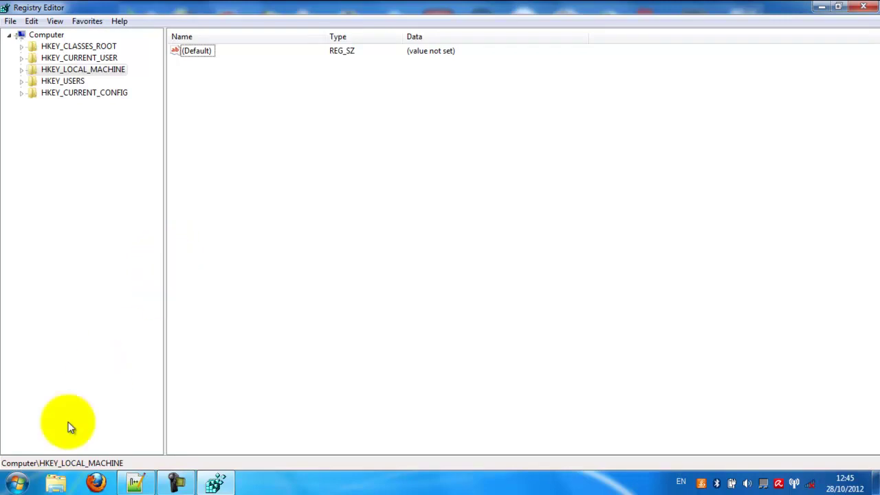
- Open Mempercepat Shutdown.reg from the Tweak Regedit Windows7 folder in Downloads for editing in Notepad
{"action": "left_click", "coordinate": [58, 485]}
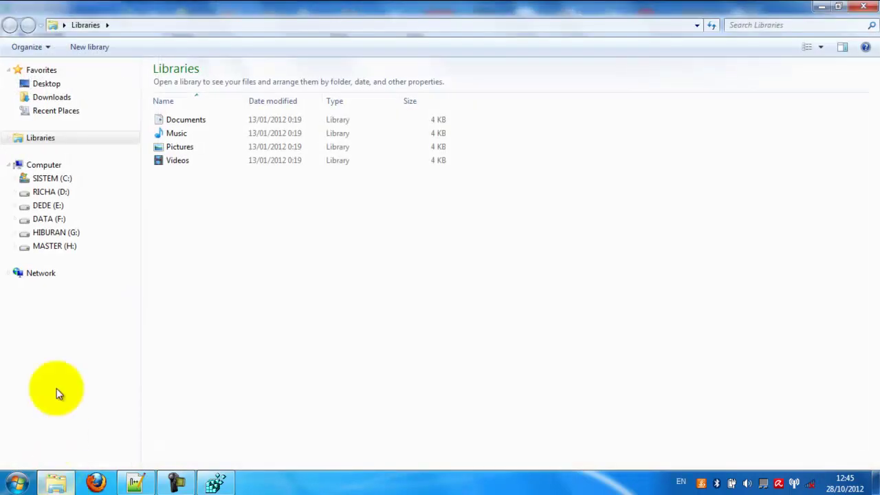
{"action": "left_click", "coordinate": [55, 97]}
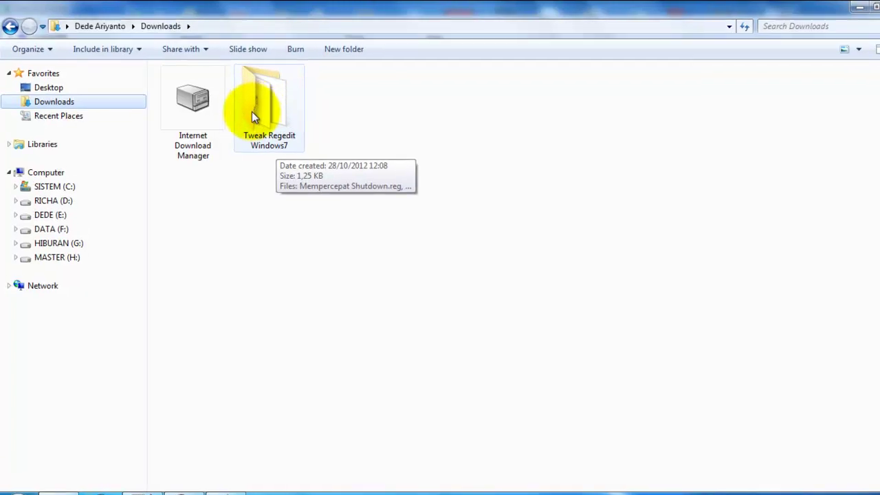
{"action": "double_click", "coordinate": [351, 162]}
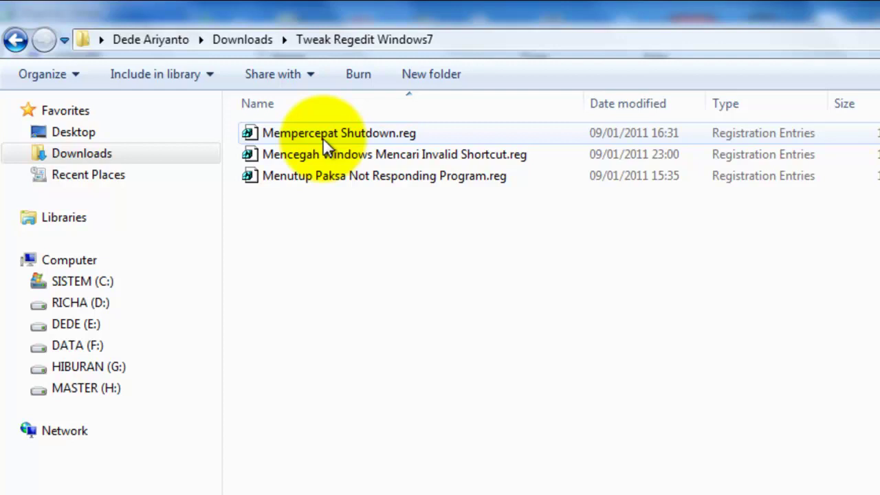
{"action": "right_click", "coordinate": [287, 134]}
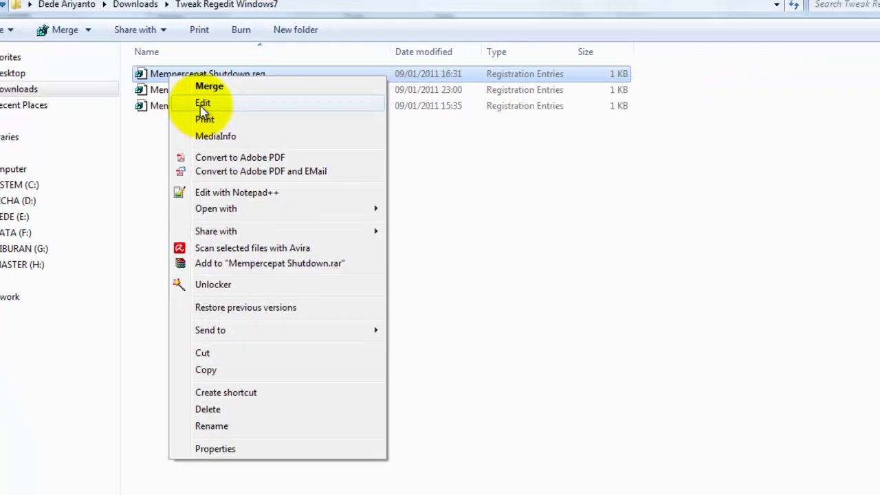
{"action": "left_click", "coordinate": [326, 172]}
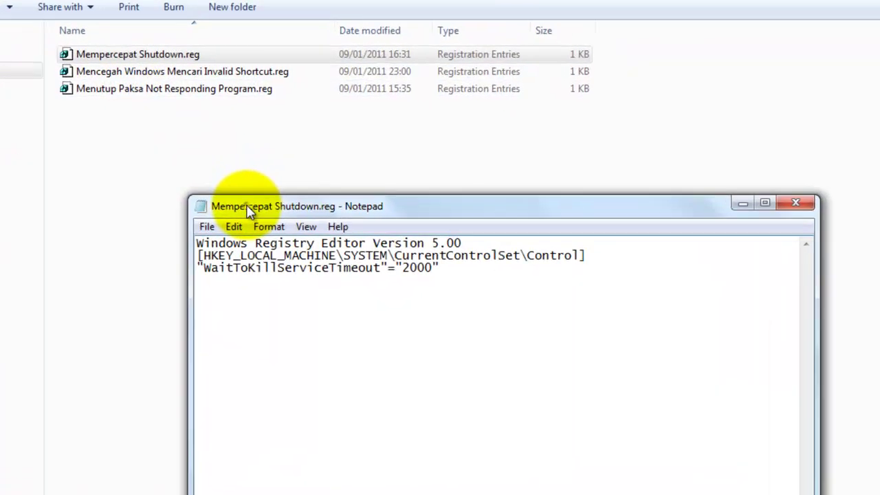
{"action": "left_click_drag", "start_coordinate": [248, 211], "coordinate": [191, 96]}
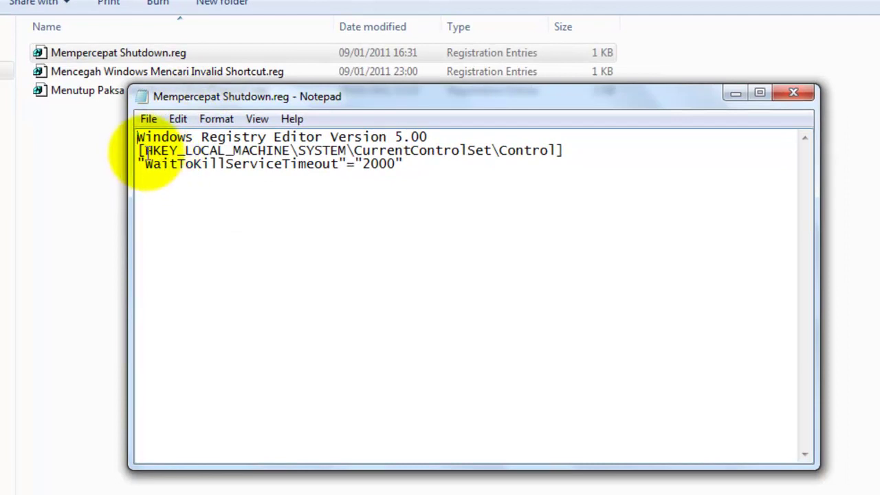
- Examine the registry key path and the WaitToKillServiceTimeout entry in the Mempercepat Shutdown.reg text
{"action": "left_click_drag", "start_coordinate": [145, 152], "coordinate": [502, 147]}
{"action": "left_click_drag", "start_coordinate": [146, 165], "coordinate": [396, 165]}
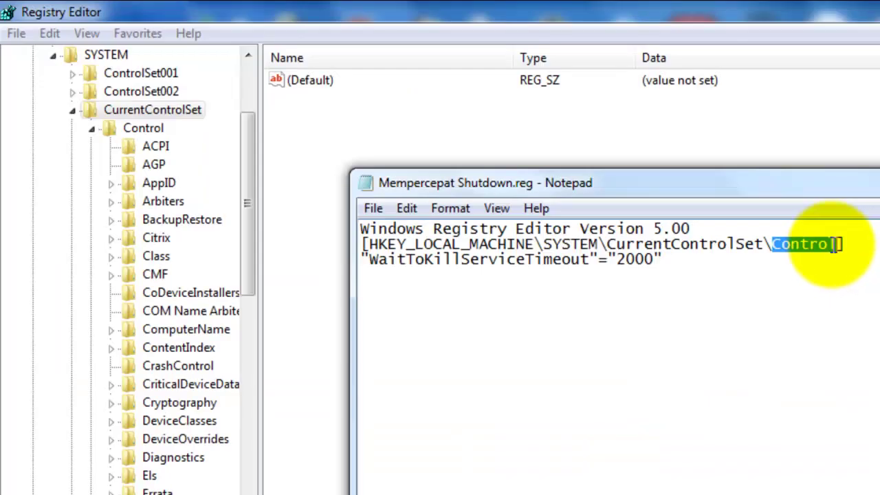
{"action": "left_click", "coordinate": [706, 279]}
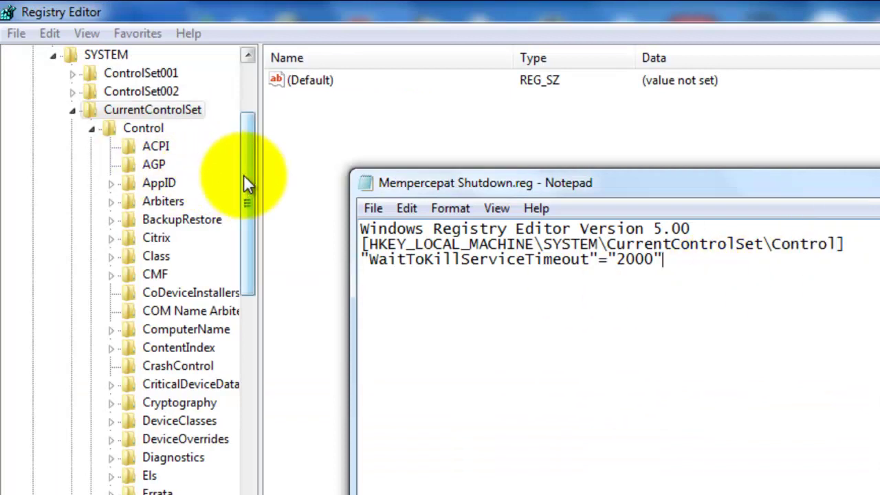
- In the Registry Editor, collapse and re-expand HKEY_LOCAL_MACHINE and select its SYSTEM key, following the path in the .reg file
{"action": "left_click_drag", "start_coordinate": [246, 179], "coordinate": [250, 134]}
{"action": "left_click", "coordinate": [34, 110]}
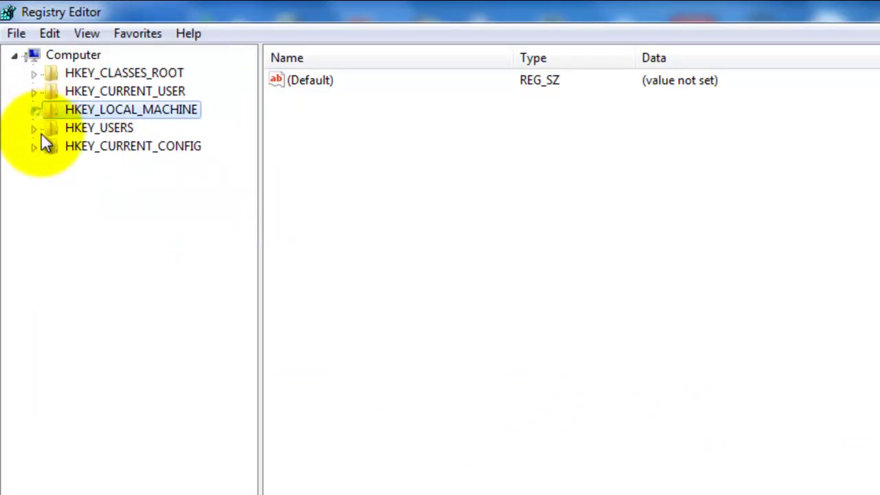
{"action": "key", "text": "alt+Tab"}
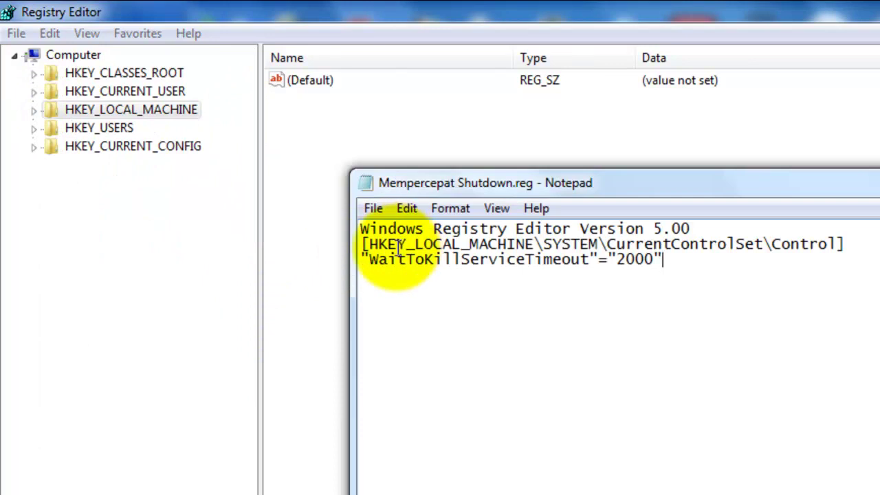
{"action": "left_click_drag", "start_coordinate": [370, 246], "coordinate": [534, 247]}
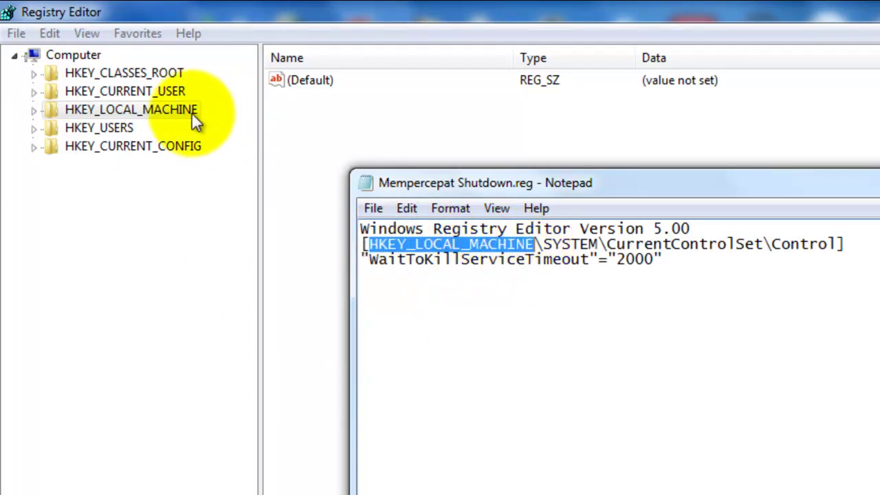
{"action": "left_click", "coordinate": [33, 111]}
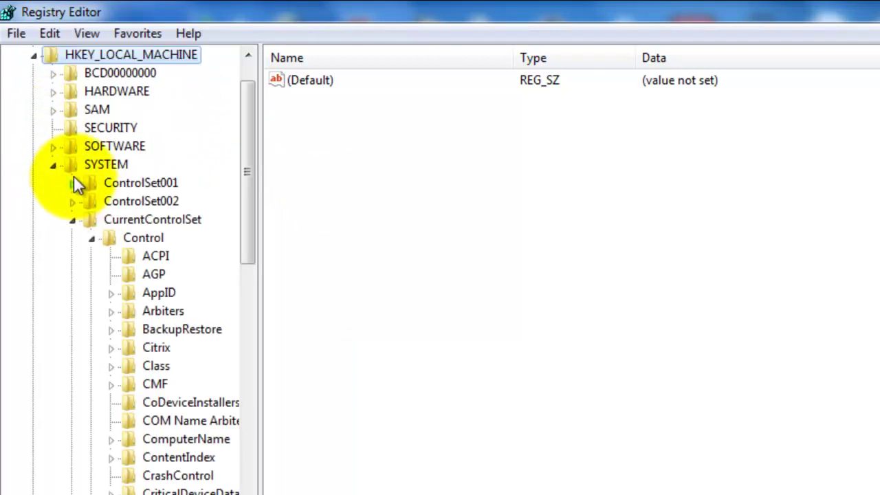
{"action": "left_click", "coordinate": [114, 169]}
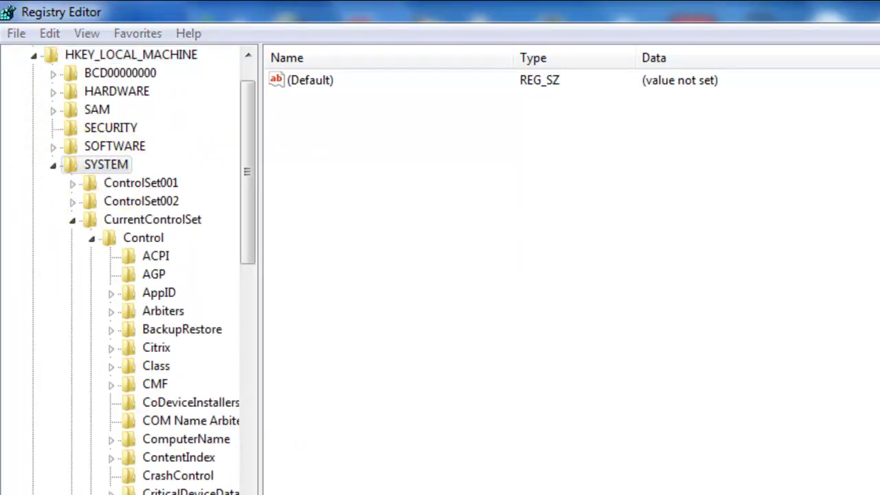
- Follow the rest of the .reg file's path in the Registry Editor to CurrentControlSet and its Control key
{"action": "key", "text": "alt+Tab"}
{"action": "left_click_drag", "start_coordinate": [544, 244], "coordinate": [765, 252]}
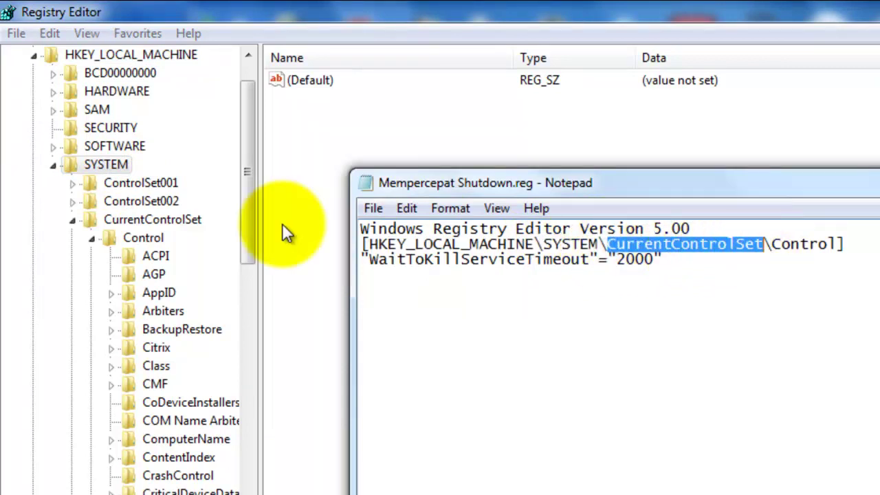
{"action": "left_click", "coordinate": [141, 220]}
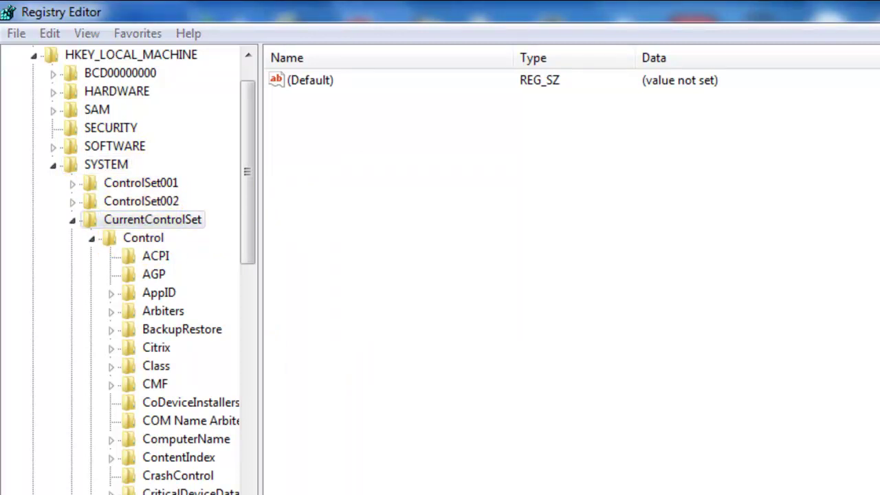
{"action": "key", "text": "alt+Tab"}
{"action": "left_click", "coordinate": [782, 245]}
{"action": "left_click_drag", "start_coordinate": [772, 245], "coordinate": [836, 245]}
{"action": "left_click", "coordinate": [150, 237]}
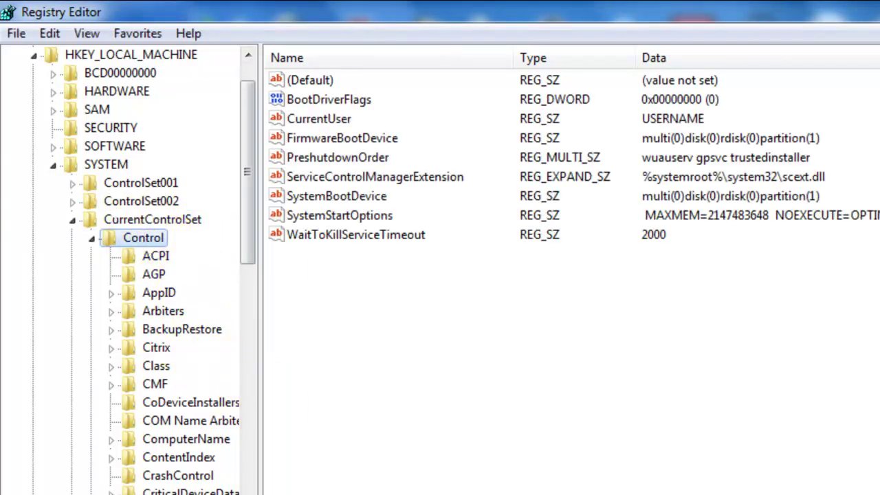
- Set the WaitToKillServiceTimeout value in the Control key to 12000, after checking the .reg file's text in Notepad
{"action": "key", "text": "alt+Tab"}
{"action": "left_click_drag", "start_coordinate": [393, 181], "coordinate": [417, 289]}
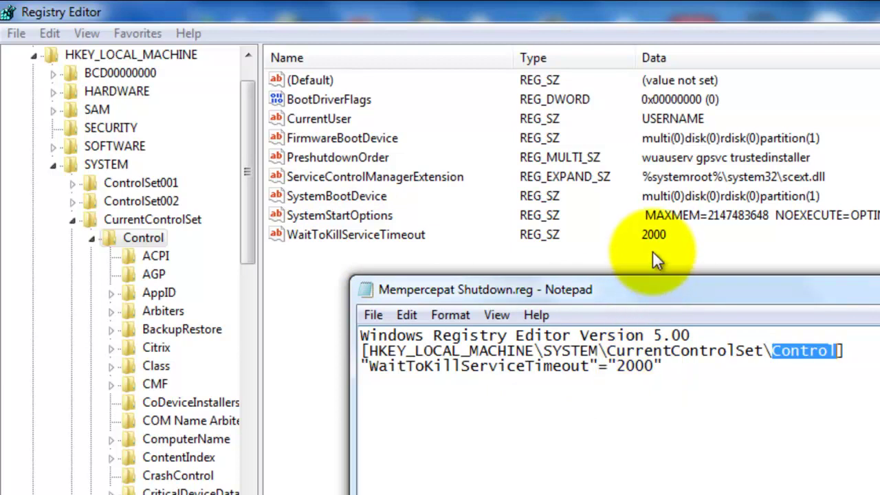
{"action": "key", "text": "alt+Tab"}
{"action": "double_click", "coordinate": [403, 235]}
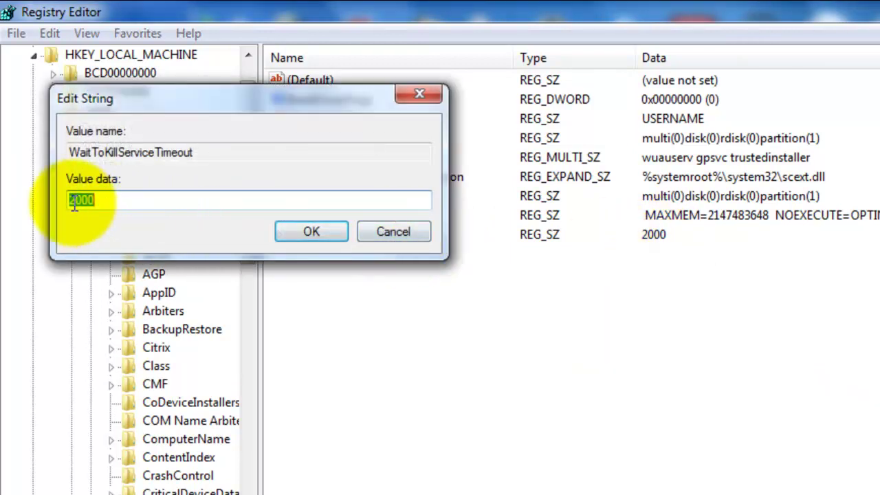
{"action": "type", "text": "1"}
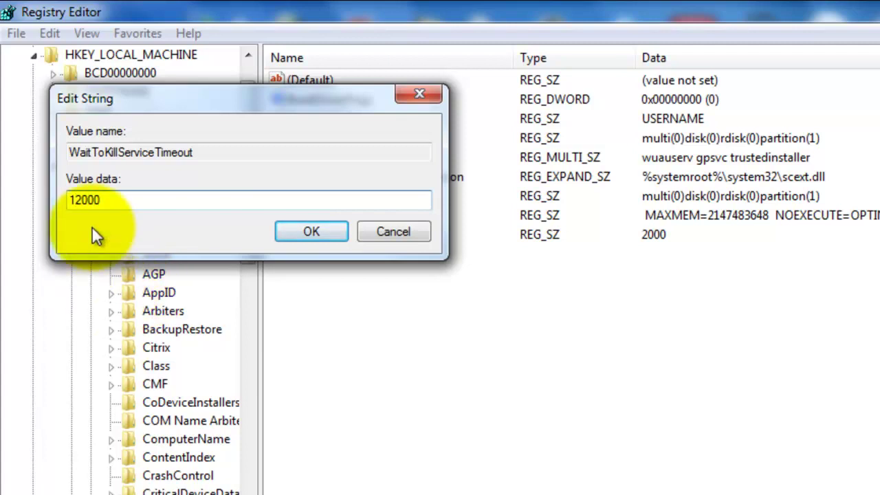
{"action": "left_click", "coordinate": [309, 230]}
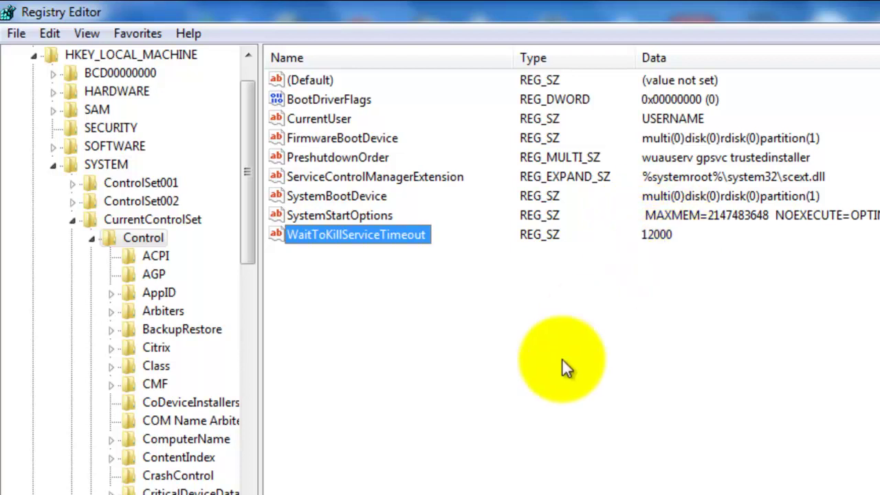
- Check the timeout value in Mempercepat Shutdown.reg and set WaitToKillServiceTimeout in the Registry Editor to 2000
{"action": "key", "text": "alt+Tab"}
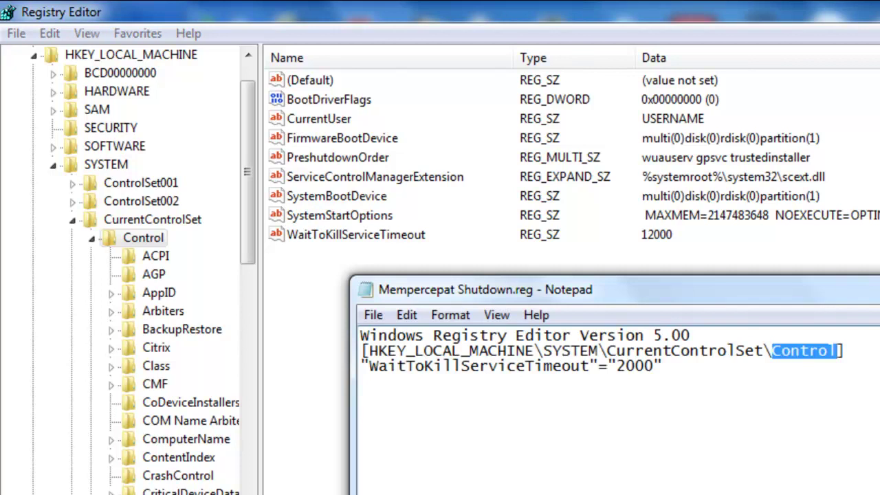
{"action": "left_click_drag", "start_coordinate": [617, 366], "coordinate": [647, 369]}
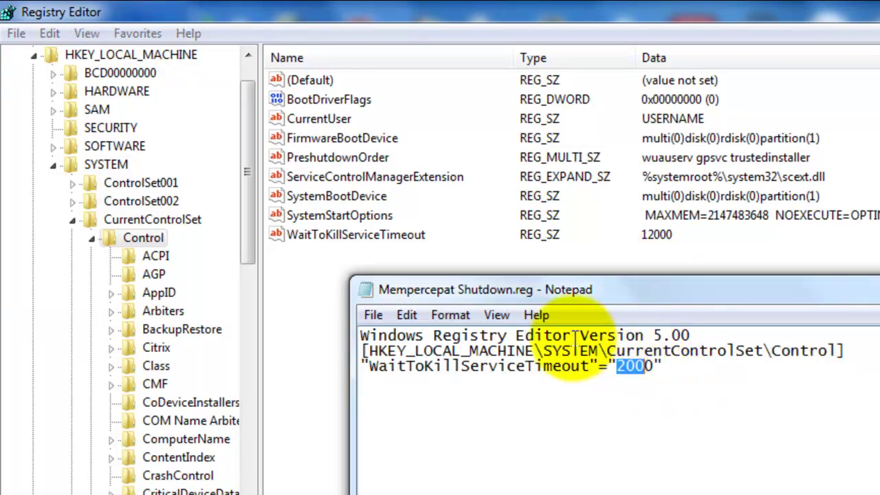
{"action": "double_click", "coordinate": [343, 233]}
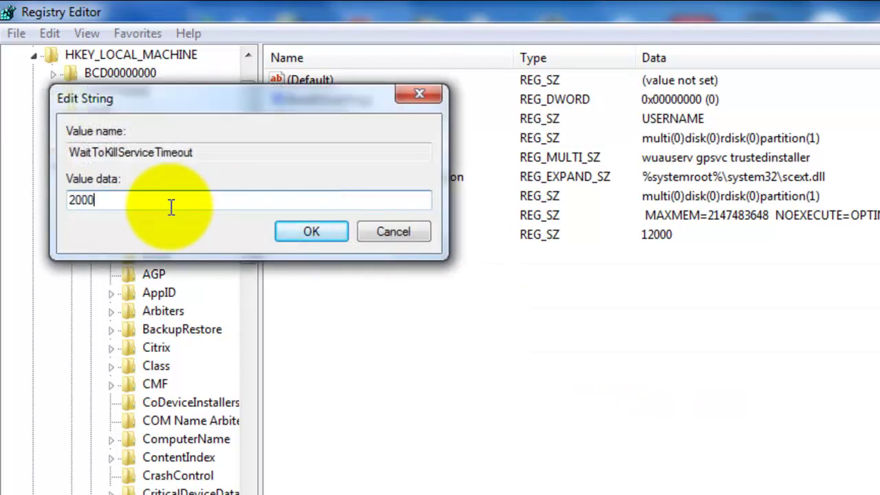
{"action": "key", "text": "Return"}
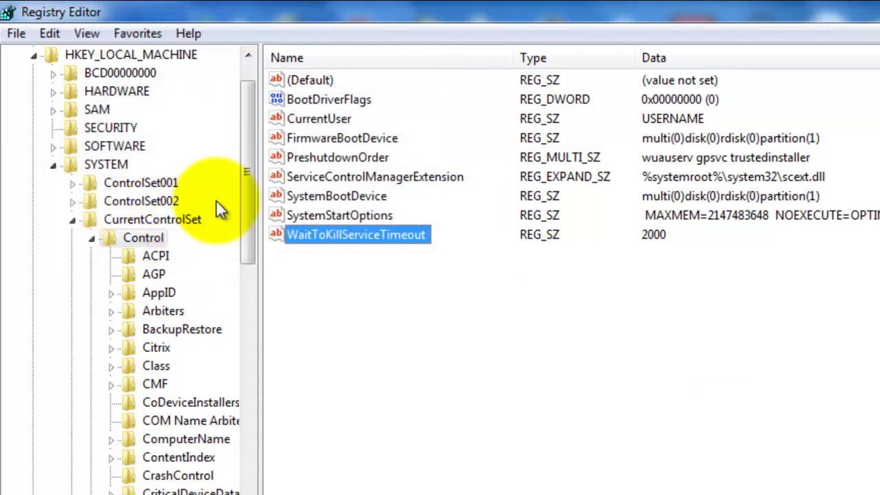
- Change the WaitToKillServiceTimeout value data to 12000 in the Registry Editor
{"action": "double_click", "coordinate": [377, 235]}
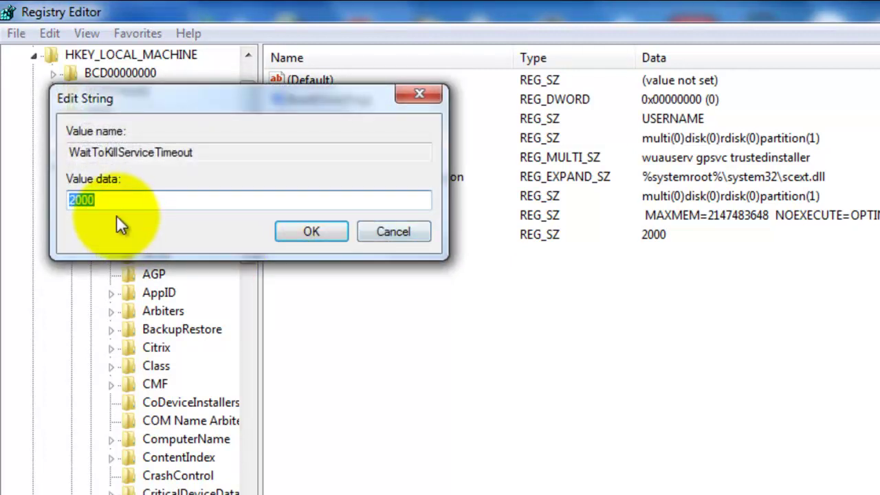
{"action": "type", "text": "120"}
{"action": "key", "text": "Return"}
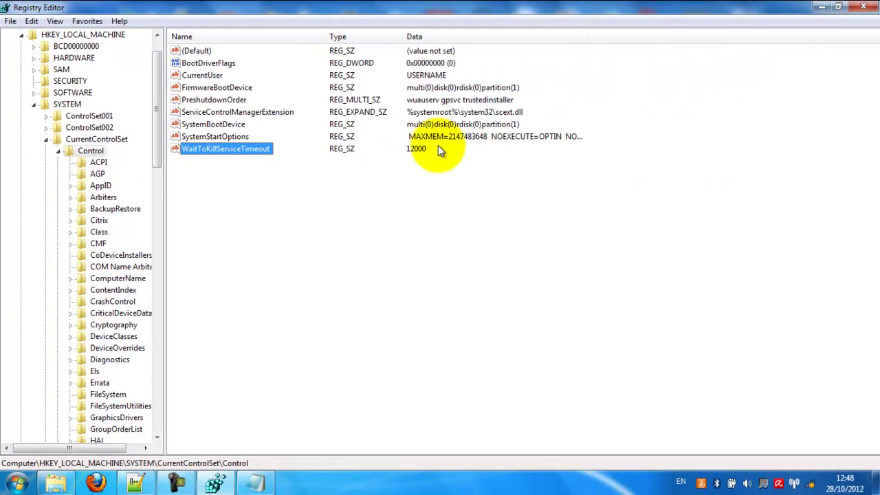
- Close the Notepad view of Mempercepat Shutdown.reg and merge that file from the Tweak Regedit Windows7 folder into the registry
{"action": "left_click", "coordinate": [822, 7]}
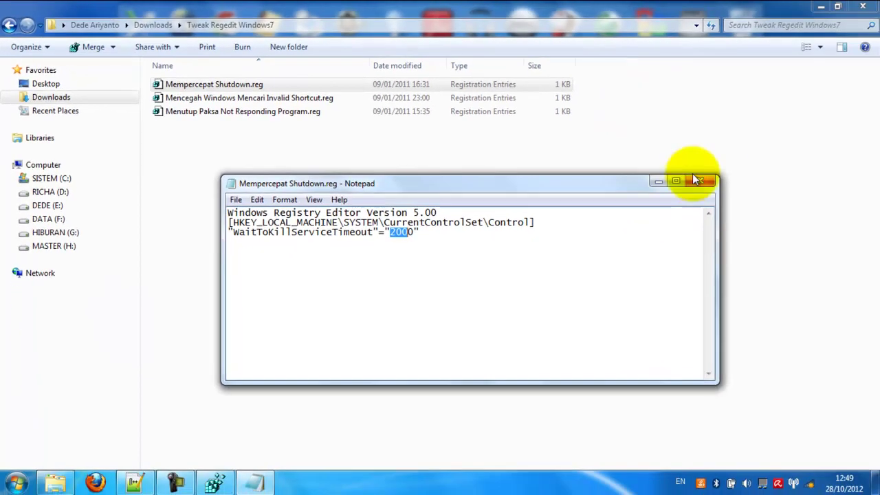
{"action": "left_click", "coordinate": [697, 180]}
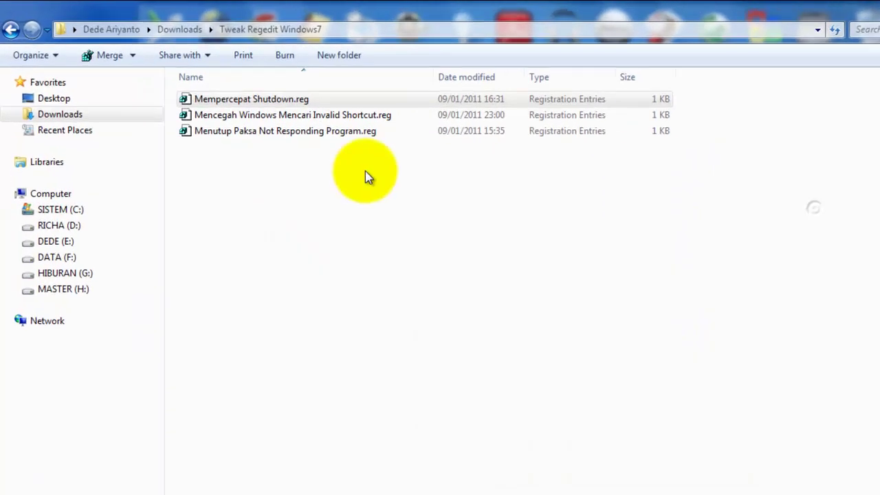
{"action": "left_click", "coordinate": [302, 120]}
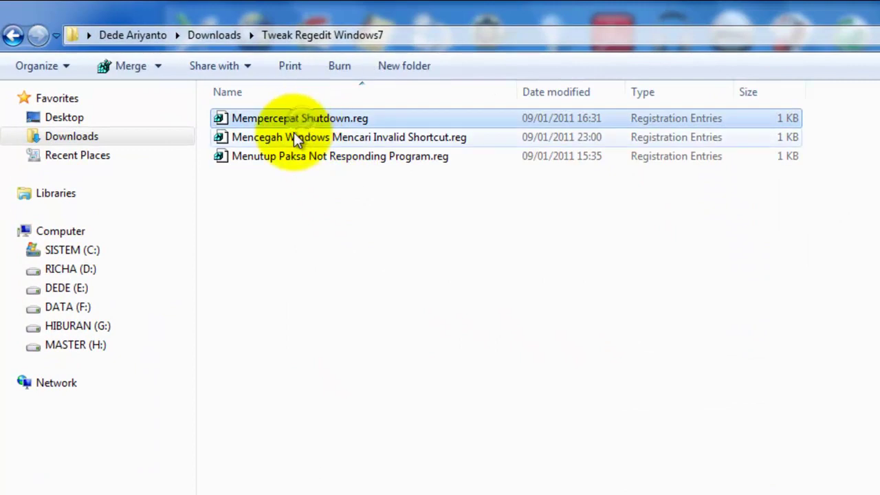
{"action": "left_click", "coordinate": [294, 135]}
{"action": "left_click", "coordinate": [284, 157]}
{"action": "double_click", "coordinate": [293, 119]}
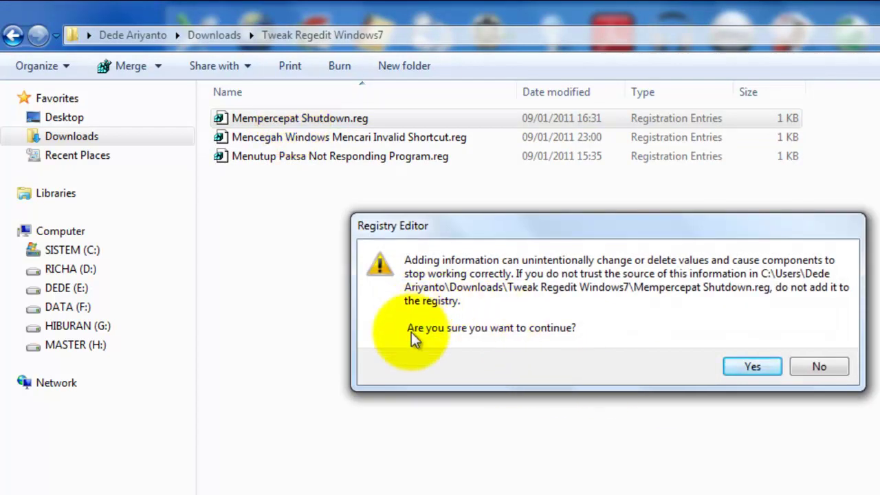
{"action": "left_click", "coordinate": [726, 368]}
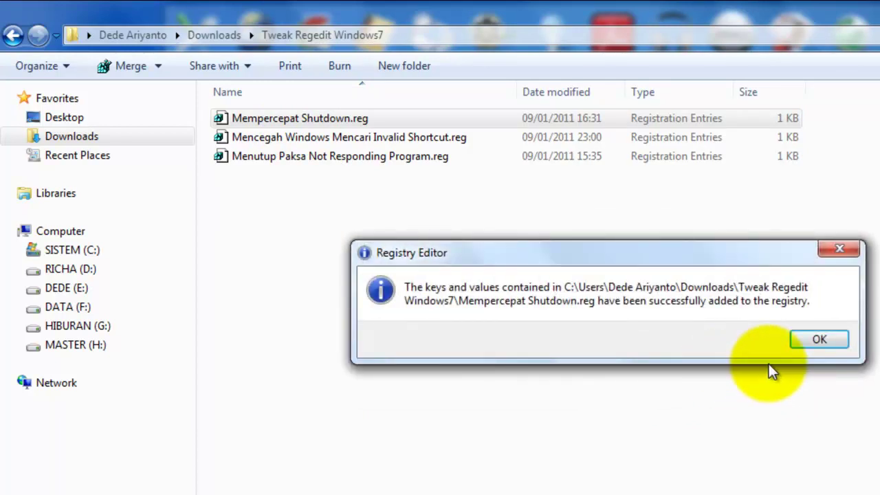
{"action": "left_click", "coordinate": [801, 341]}
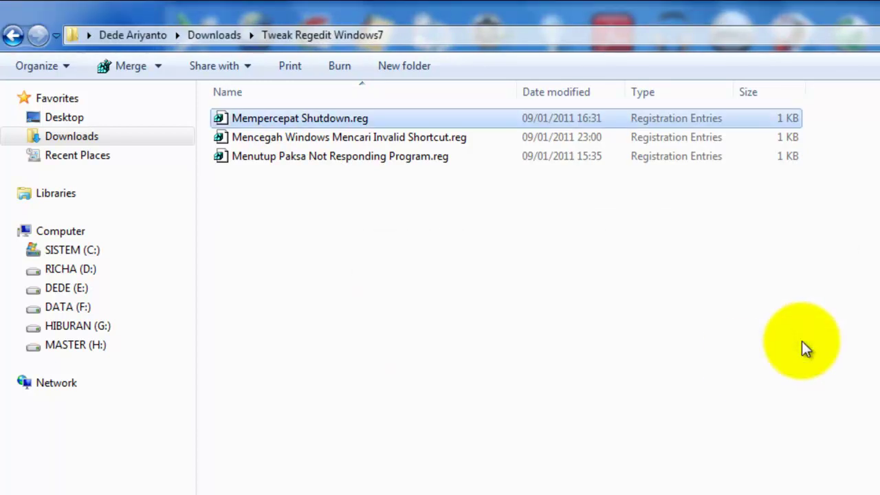
- Check the WaitToKillServiceTimeout data in the Registry Editor and collapse the HKEY_LOCAL_MACHINE branch
{"action": "left_click", "coordinate": [223, 483]}
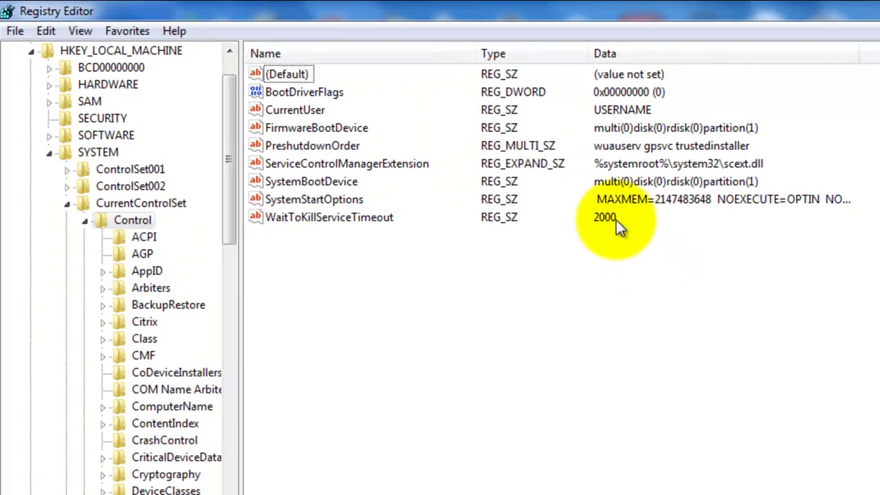
{"action": "left_click_drag", "start_coordinate": [229, 226], "coordinate": [220, 176]}
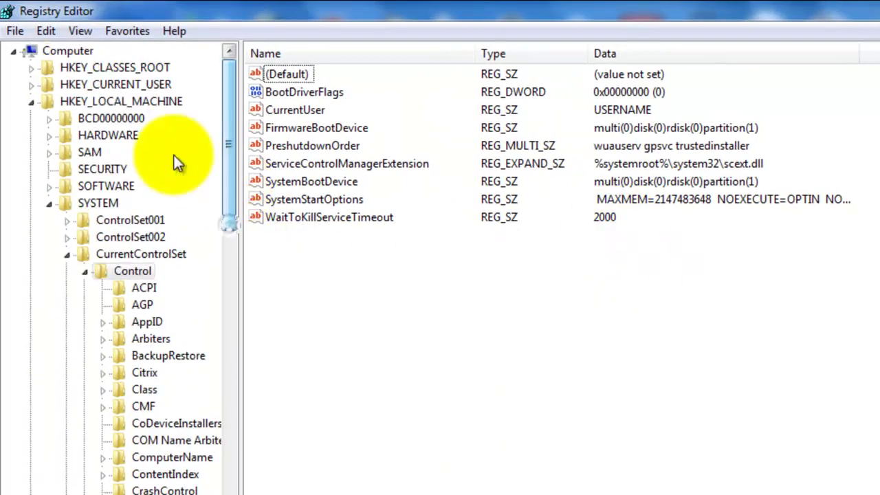
{"action": "left_click", "coordinate": [31, 102]}
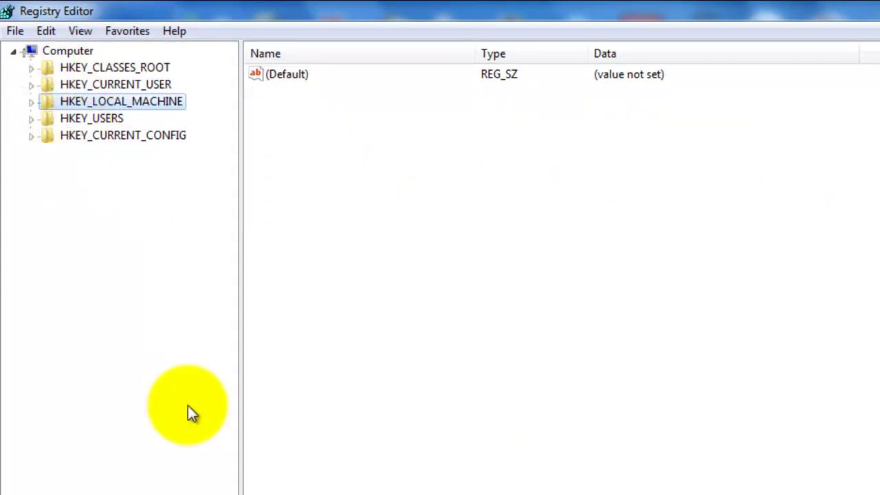
- Open Menutup Paksa Not Responding Program.reg in Notepad and examine its AutoEndTasks, menu delay and timeout entries
{"action": "key", "text": "alt+Tab"}
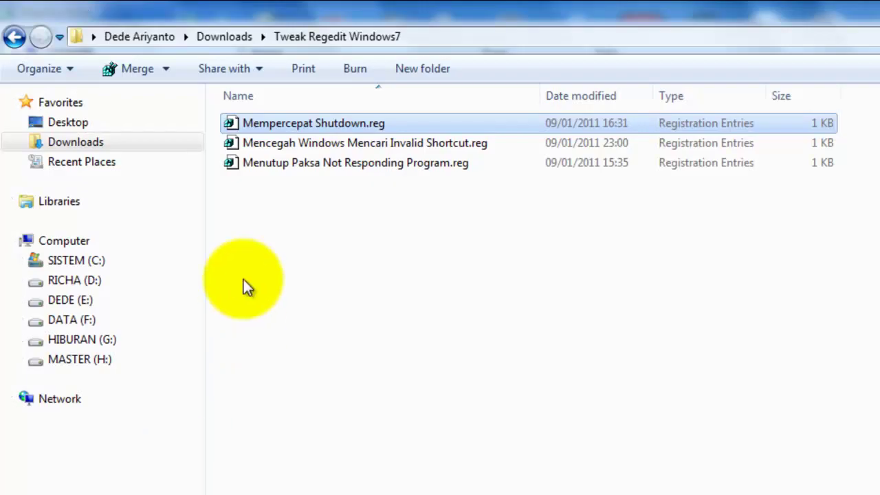
{"action": "left_click", "coordinate": [352, 163]}
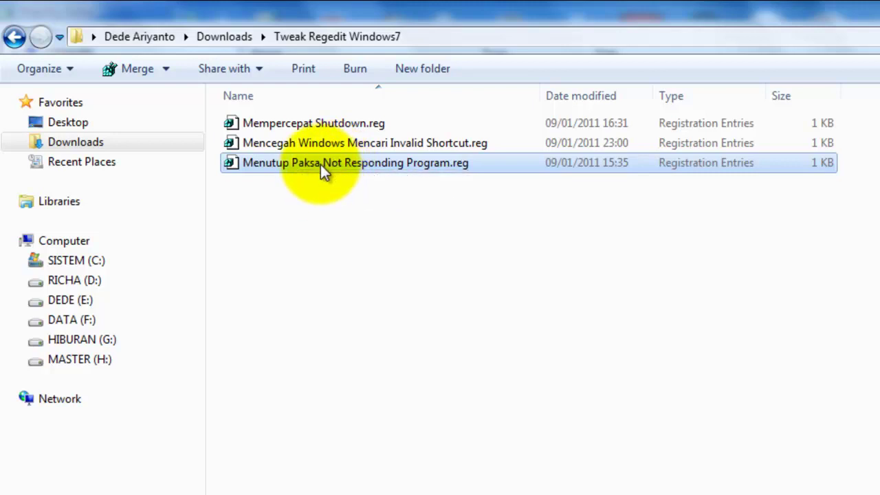
{"action": "right_click", "coordinate": [321, 165]}
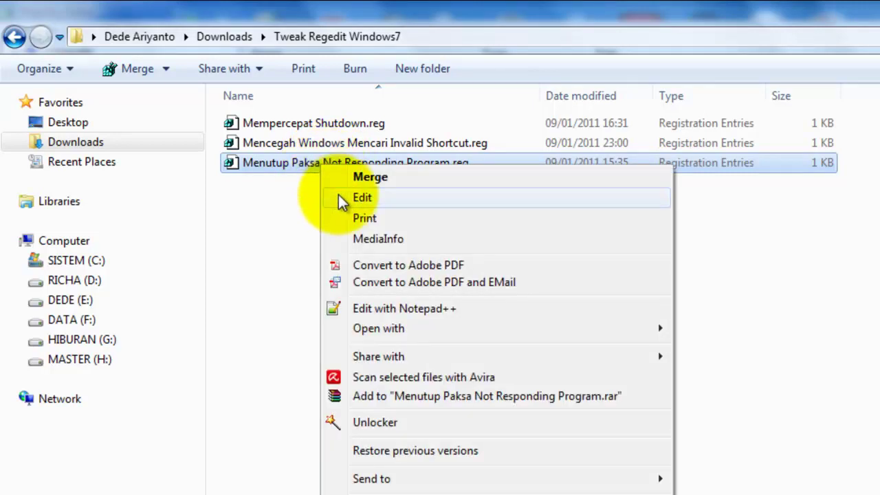
{"action": "left_click", "coordinate": [339, 195]}
{"action": "left_click_drag", "start_coordinate": [580, 395], "coordinate": [366, 382]}
{"action": "left_click_drag", "start_coordinate": [494, 367], "coordinate": [377, 367]}
{"action": "left_click_drag", "start_coordinate": [459, 352], "coordinate": [393, 352]}
{"action": "left_click", "coordinate": [472, 338]}
{"action": "left_click_drag", "start_coordinate": [472, 338], "coordinate": [393, 338]}
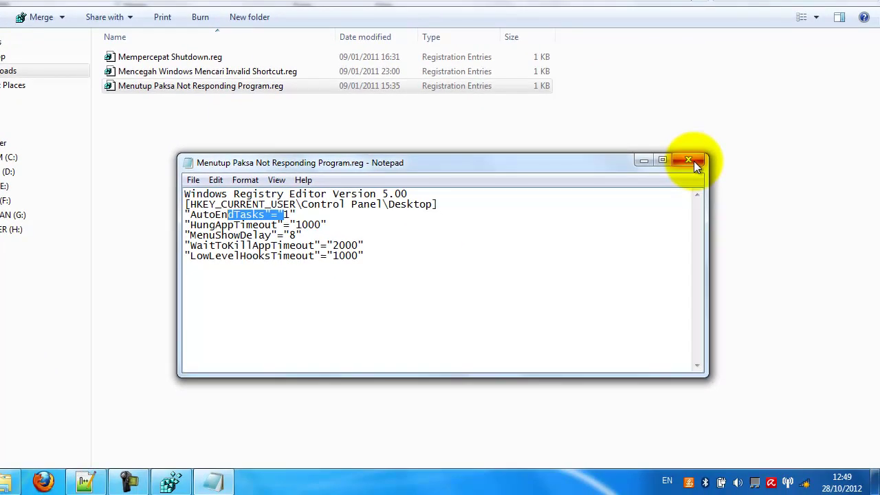
- Close Notepad, the Tweak Regedit Windows7 folder window and the Registry Editor
{"action": "left_click", "coordinate": [690, 161]}
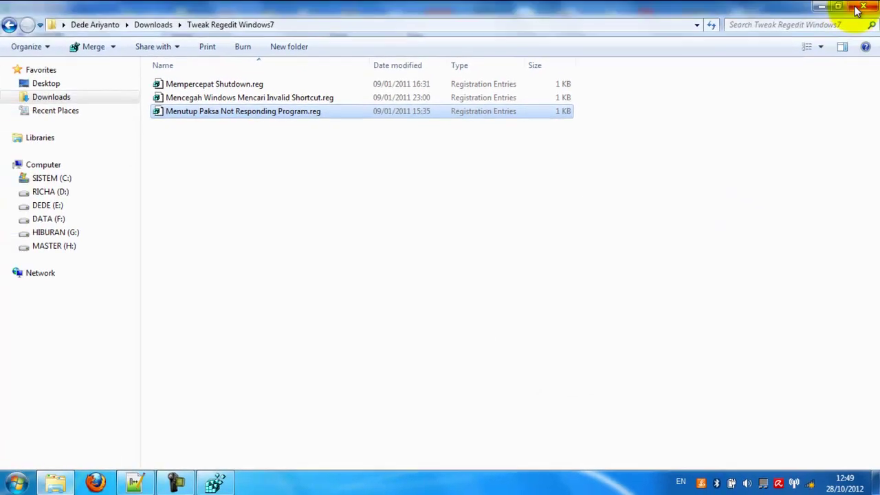
{"action": "left_click", "coordinate": [861, 8]}
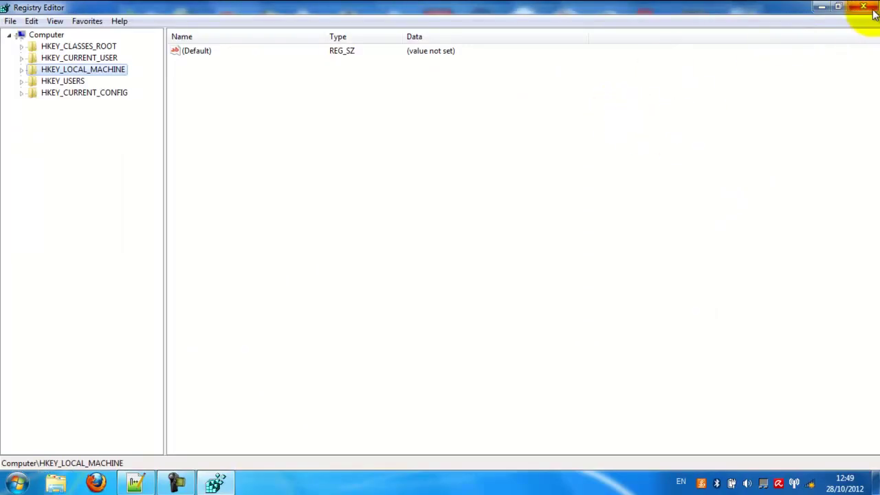
{"action": "left_click", "coordinate": [865, 8]}
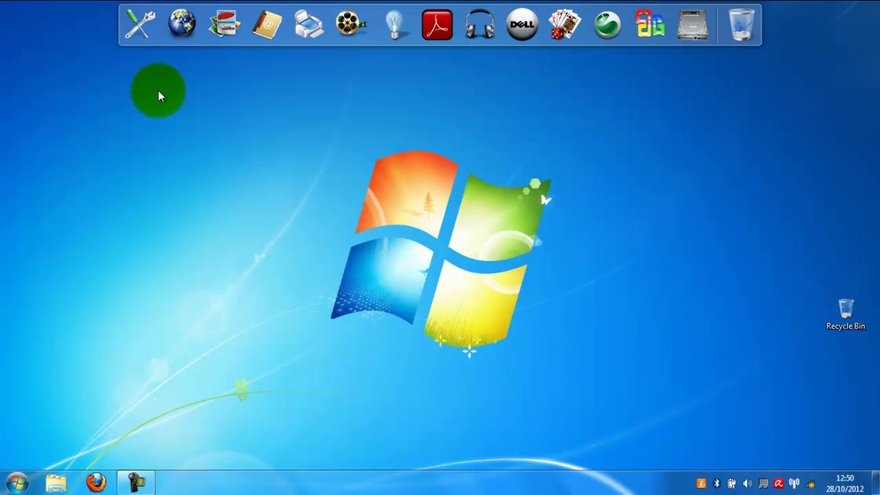
- Launch CCleaner from the desktop dock and view the Cleaner's list of application items
{"action": "left_click", "coordinate": [147, 32]}
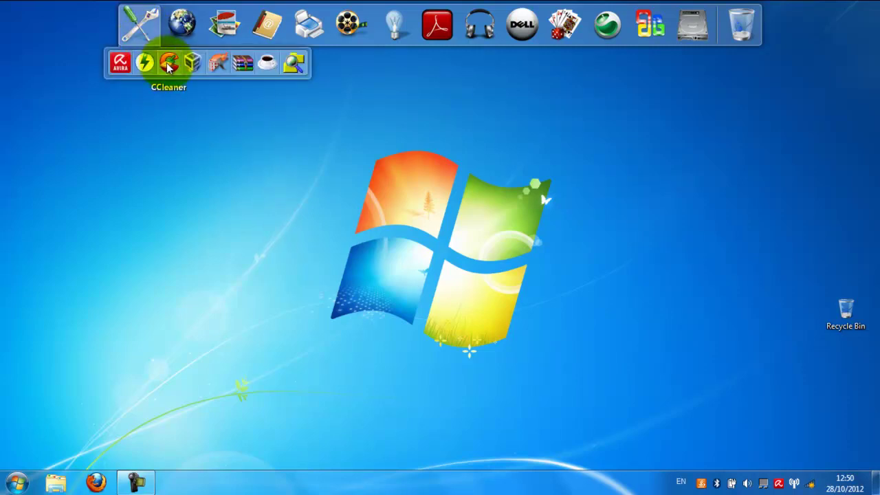
{"action": "left_click", "coordinate": [169, 64]}
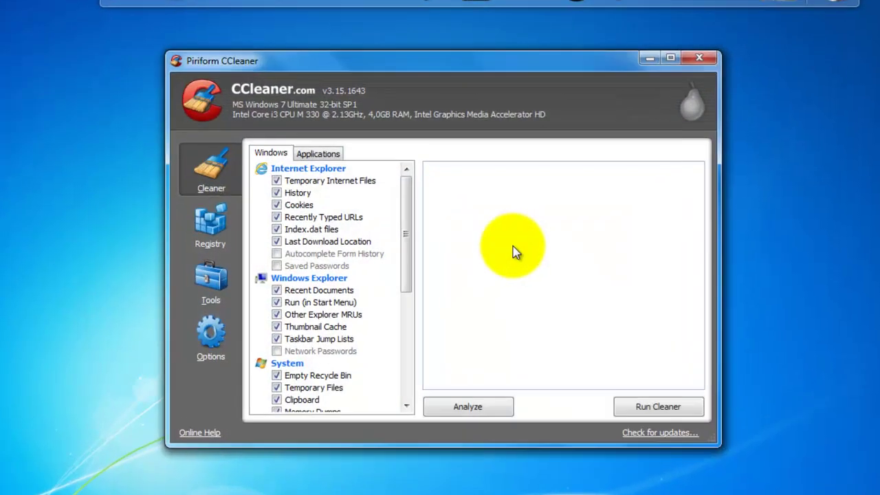
{"action": "left_click", "coordinate": [419, 14]}
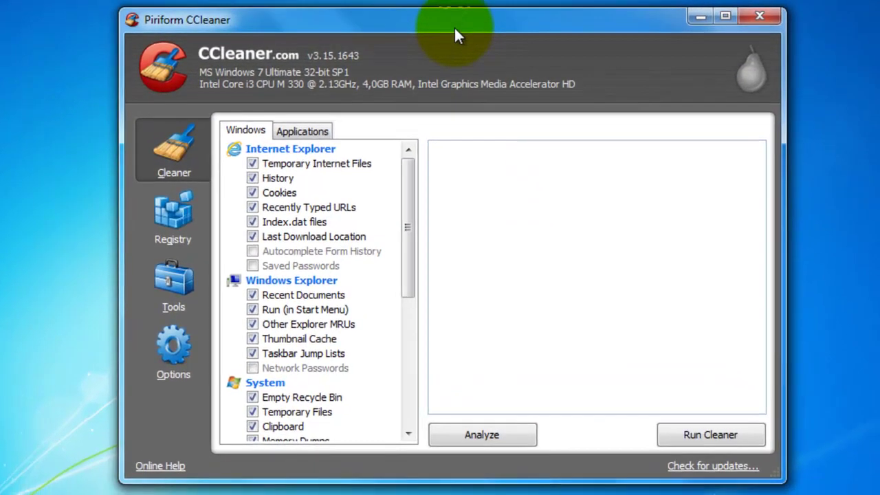
{"action": "left_click", "coordinate": [306, 141]}
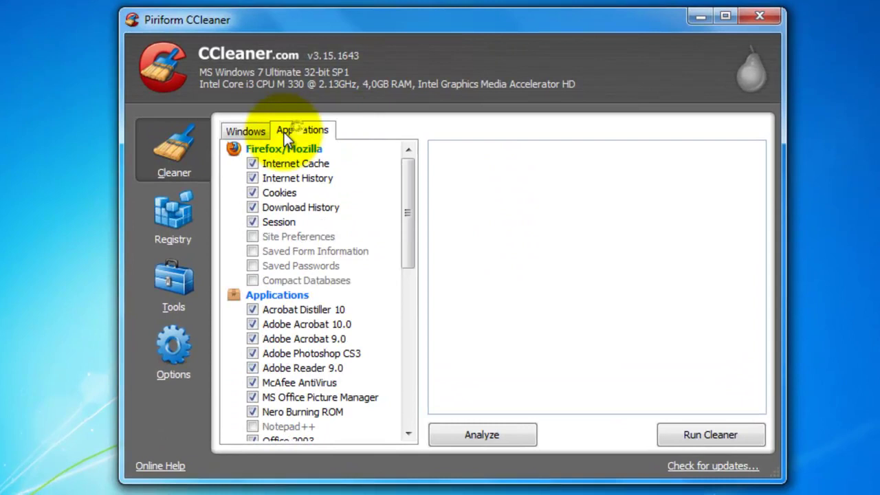
- Look over CCleaner's Cleaner and Registry sections, including the Registry Cleaner categories, and close CCleaner
{"action": "left_click", "coordinate": [172, 206]}
{"action": "left_click", "coordinate": [194, 148]}
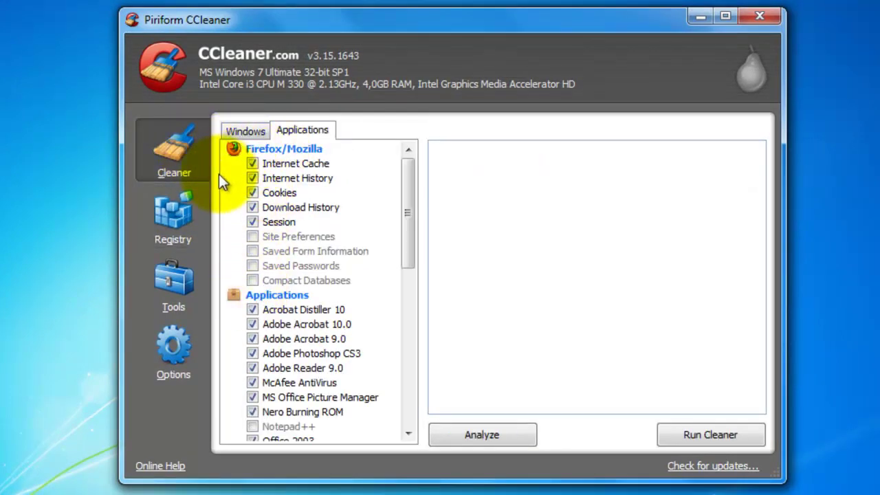
{"action": "left_click", "coordinate": [179, 202]}
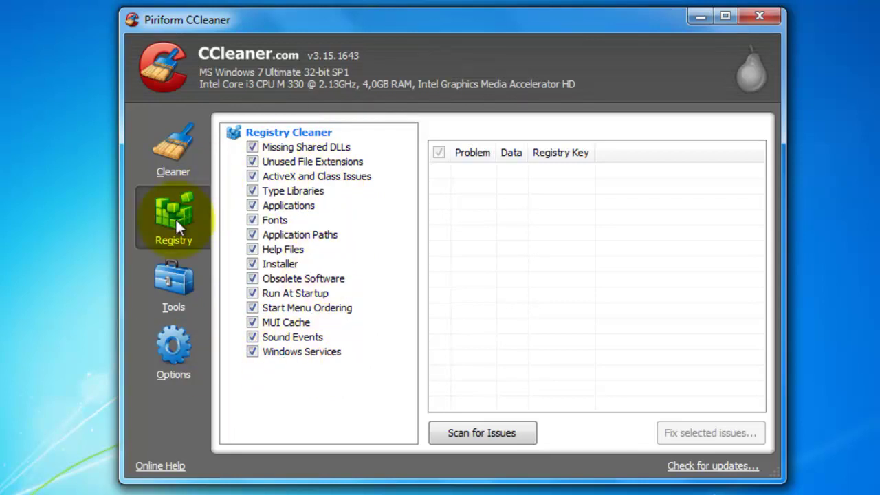
{"action": "left_click", "coordinate": [176, 171]}
{"action": "left_click", "coordinate": [169, 212]}
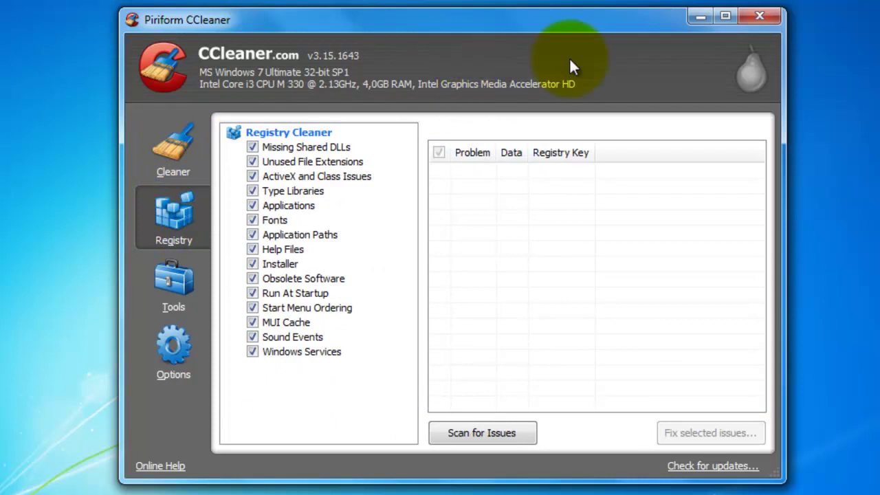
{"action": "left_click", "coordinate": [751, 21]}
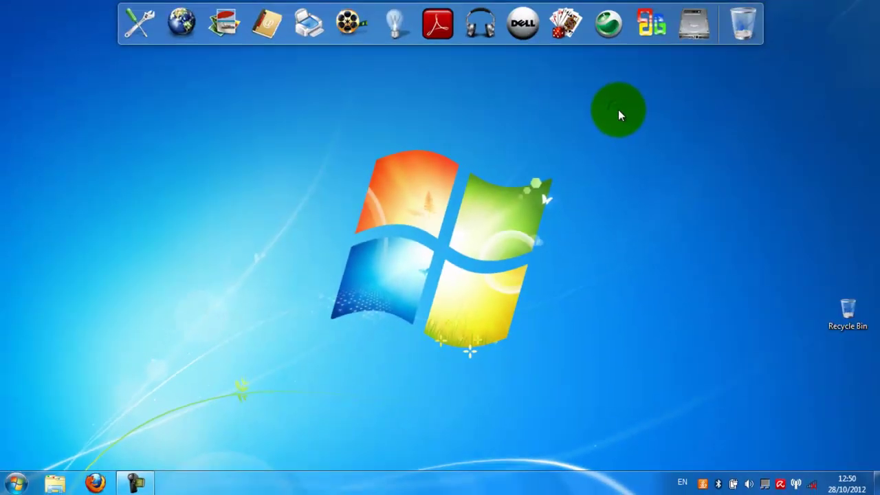
- Open Avira Free Antivirus, view its Quarantine page and move its window slightly lower on the desktop
{"action": "double_click", "coordinate": [779, 485]}
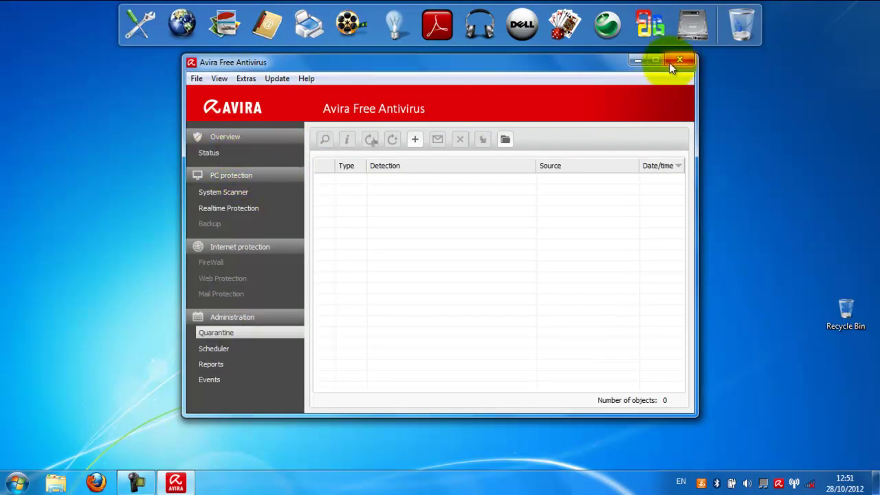
{"action": "left_click_drag", "start_coordinate": [571, 60], "coordinate": [567, 81]}
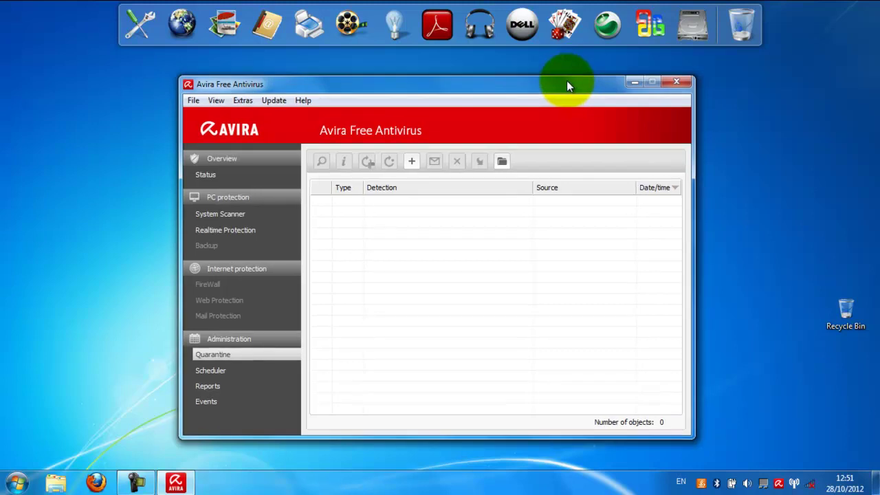